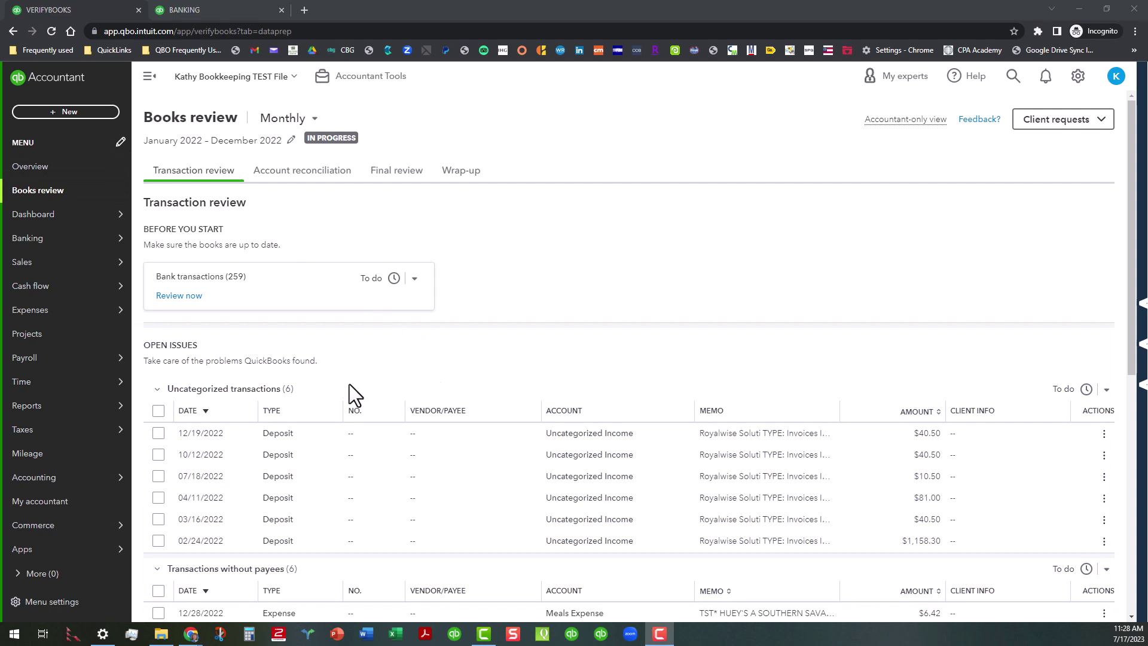
- Collapse the Uncategorized transactions, Transactions without payees and Undeposited funds groups
left_click(158, 390)
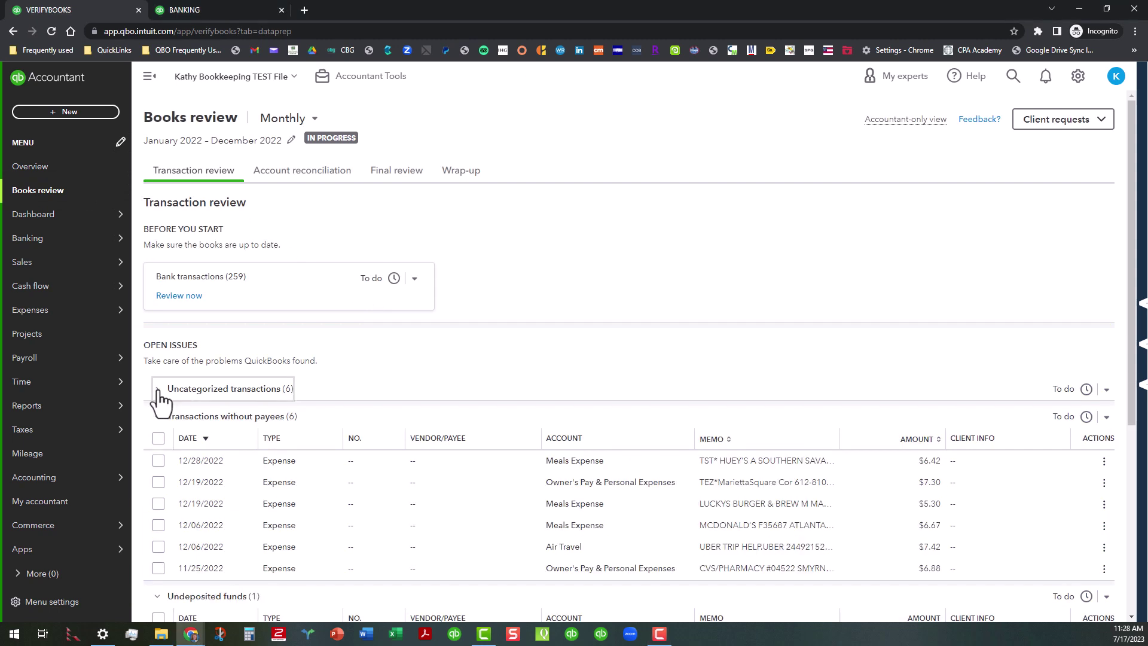
left_click(158, 418)
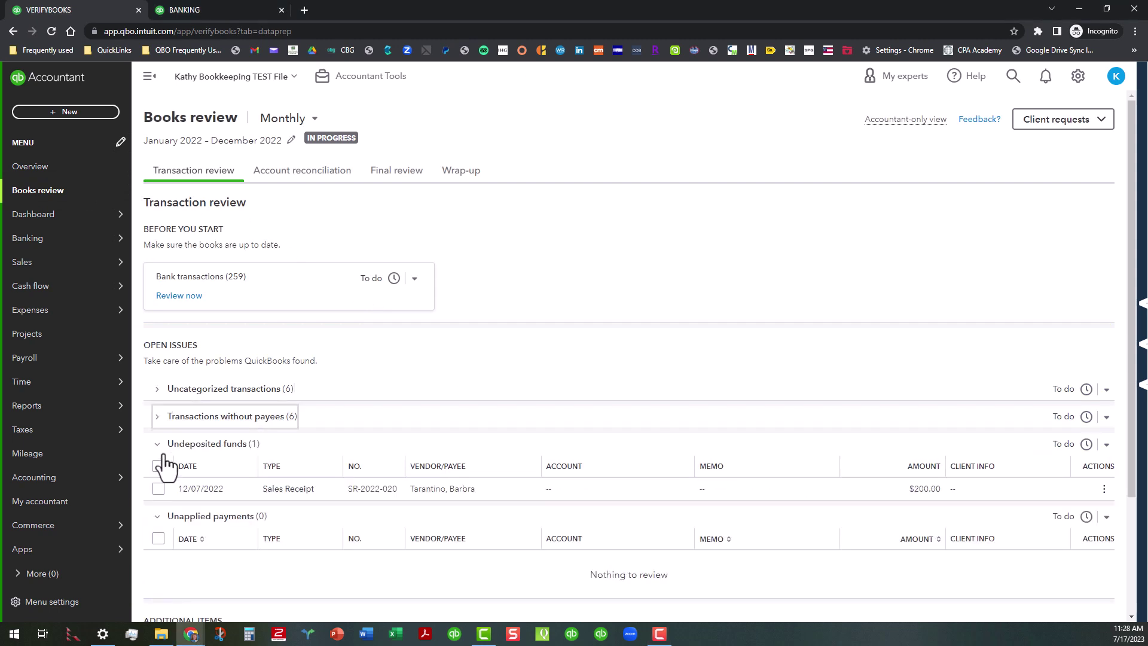
left_click(158, 445)
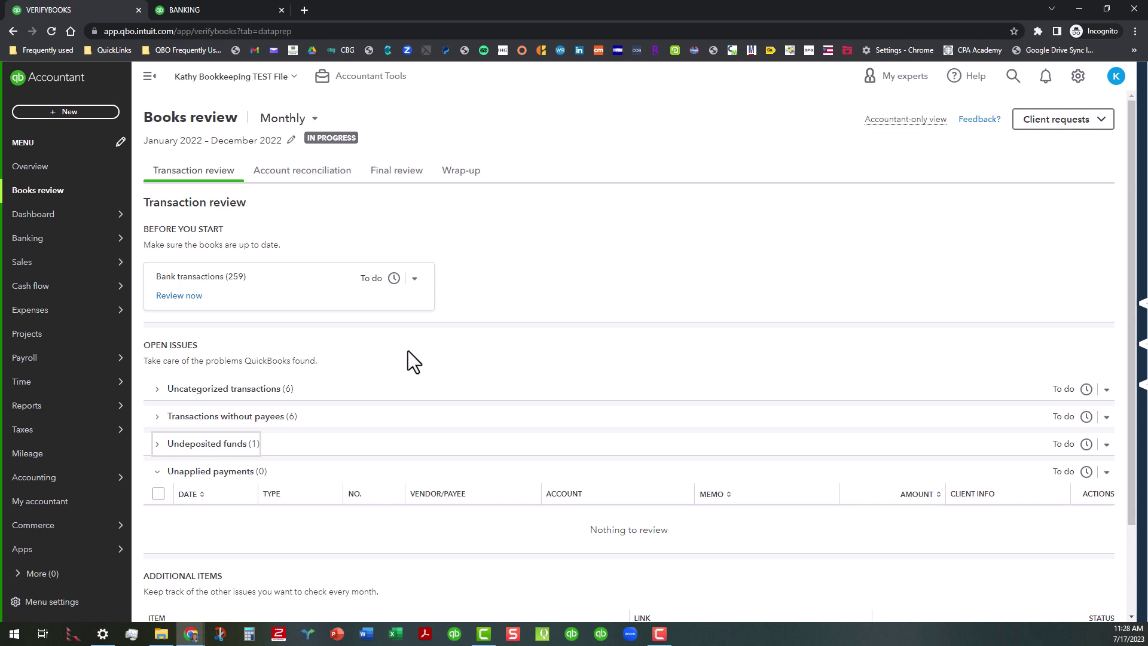
- Expand Uncategorized transactions and select all six uncategorized deposits at once
left_click(157, 390)
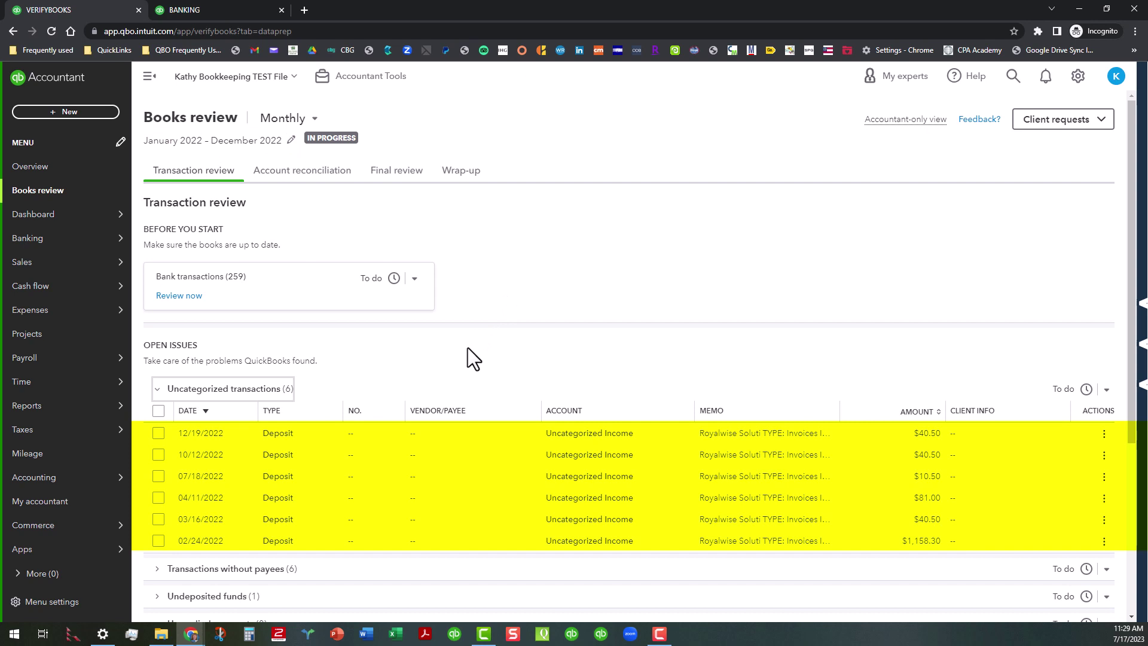
left_click(158, 411)
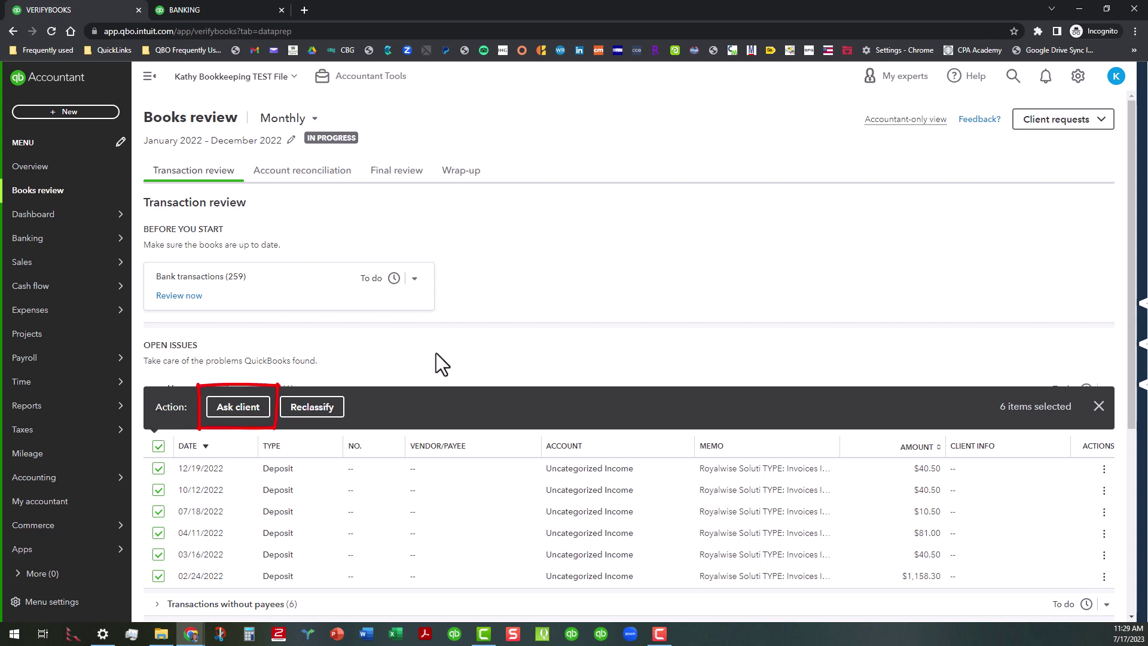
left_click(238, 410)
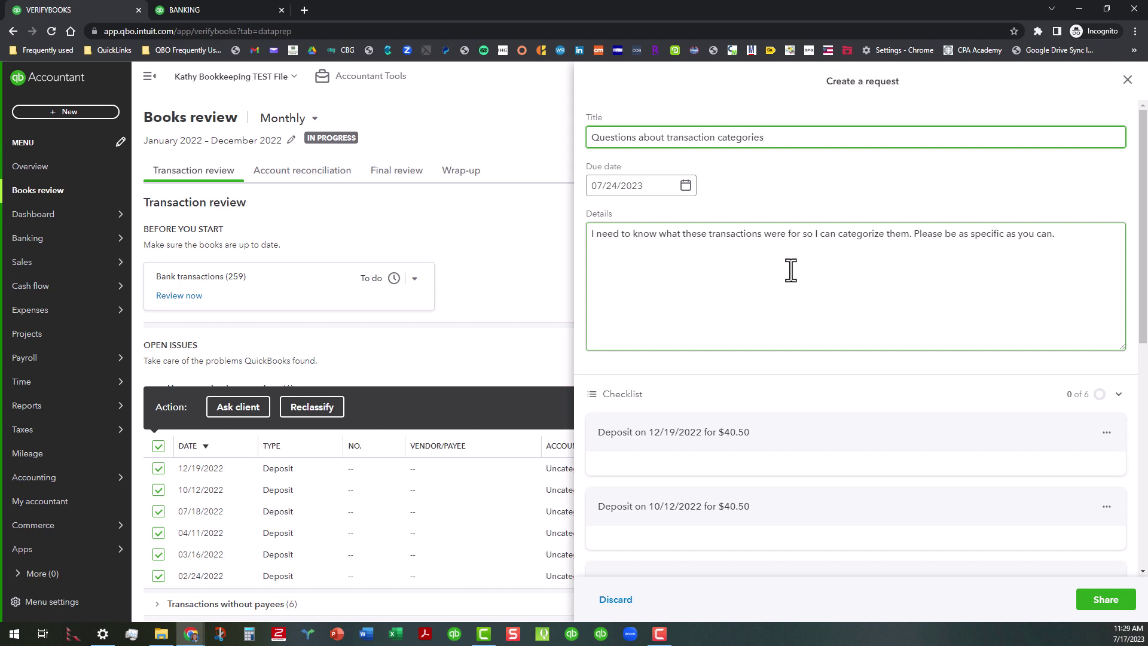
scroll(791, 271, "down", 5)
scroll(835, 276, "down", 2)
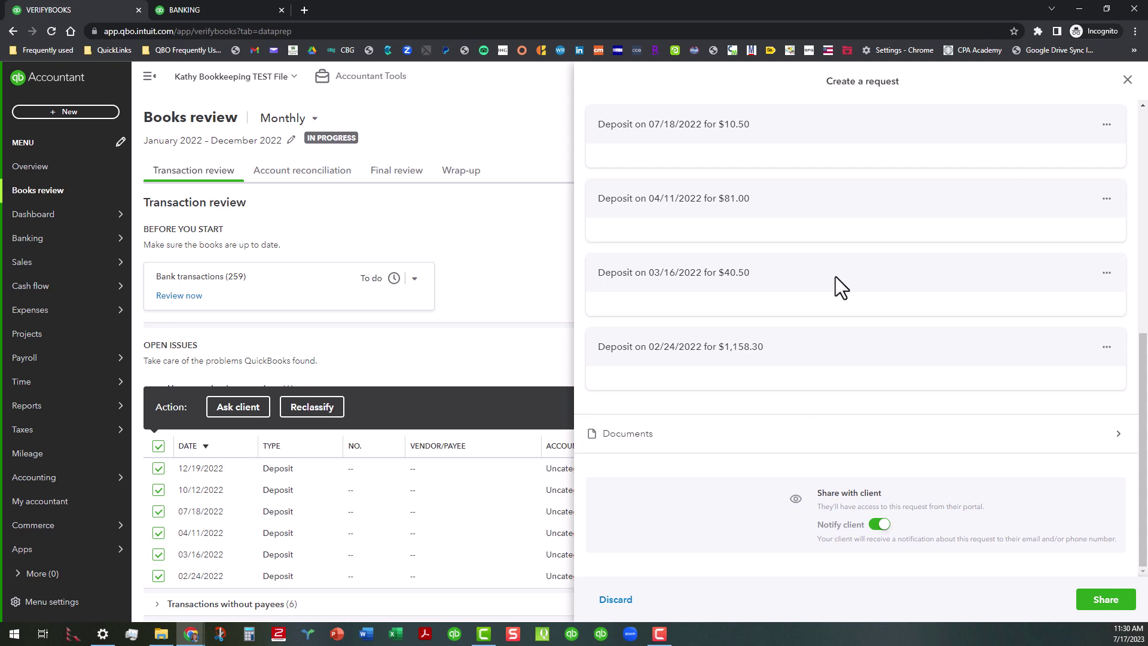
scroll(835, 277, "up", 5)
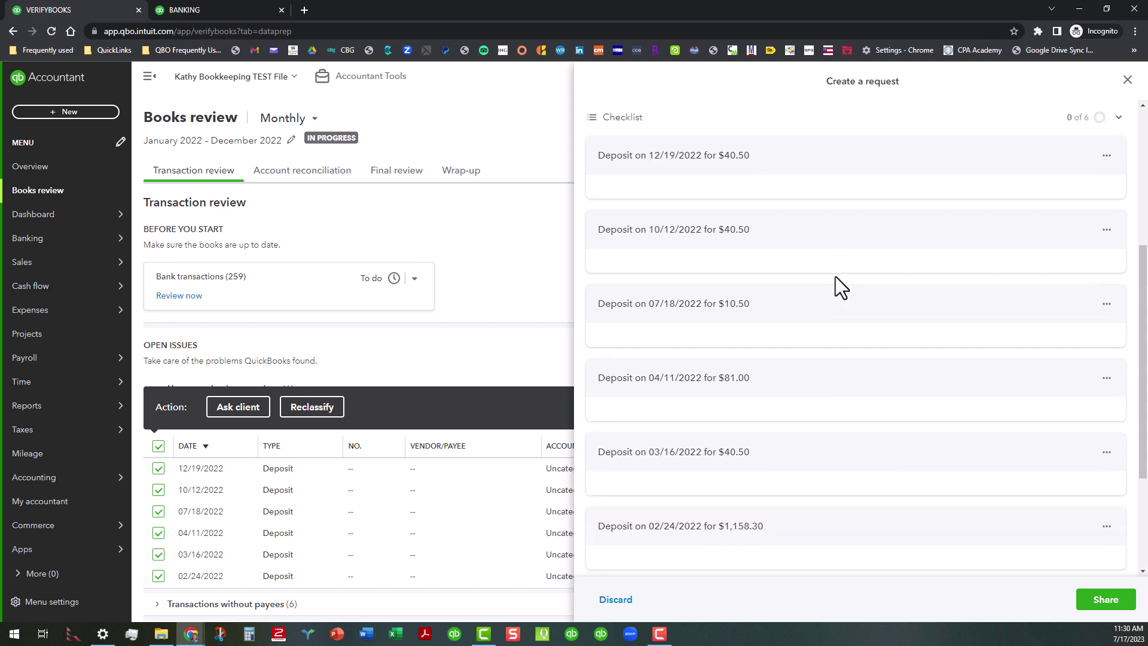
scroll(828, 267, "down", 4)
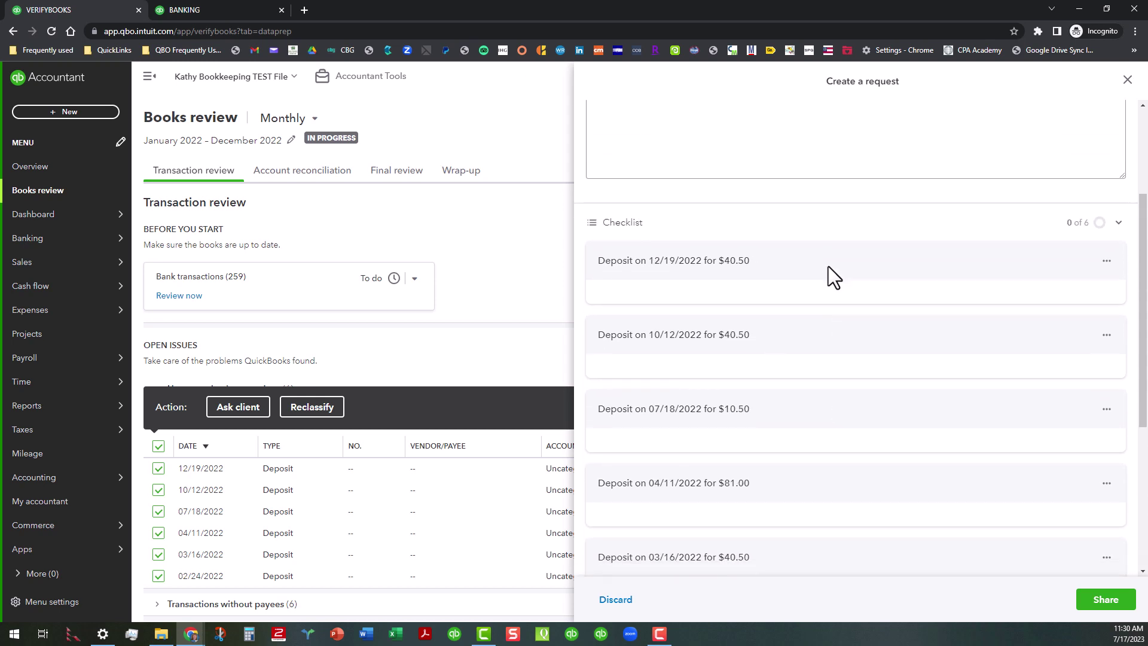
scroll(830, 286, "down", 1)
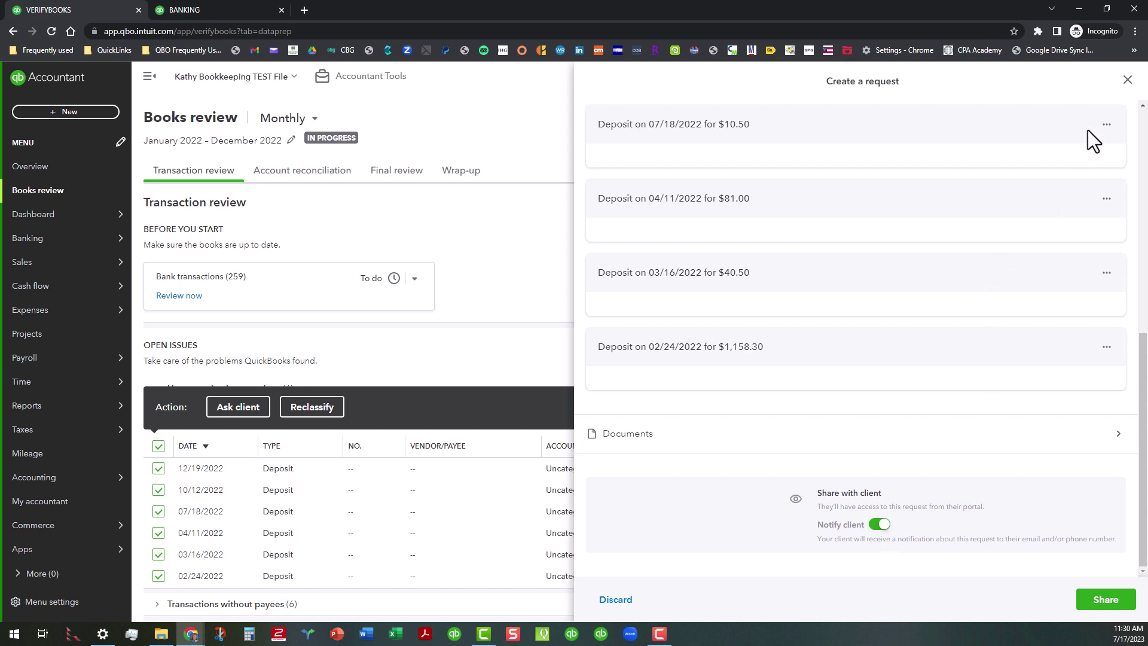
left_click(1127, 81)
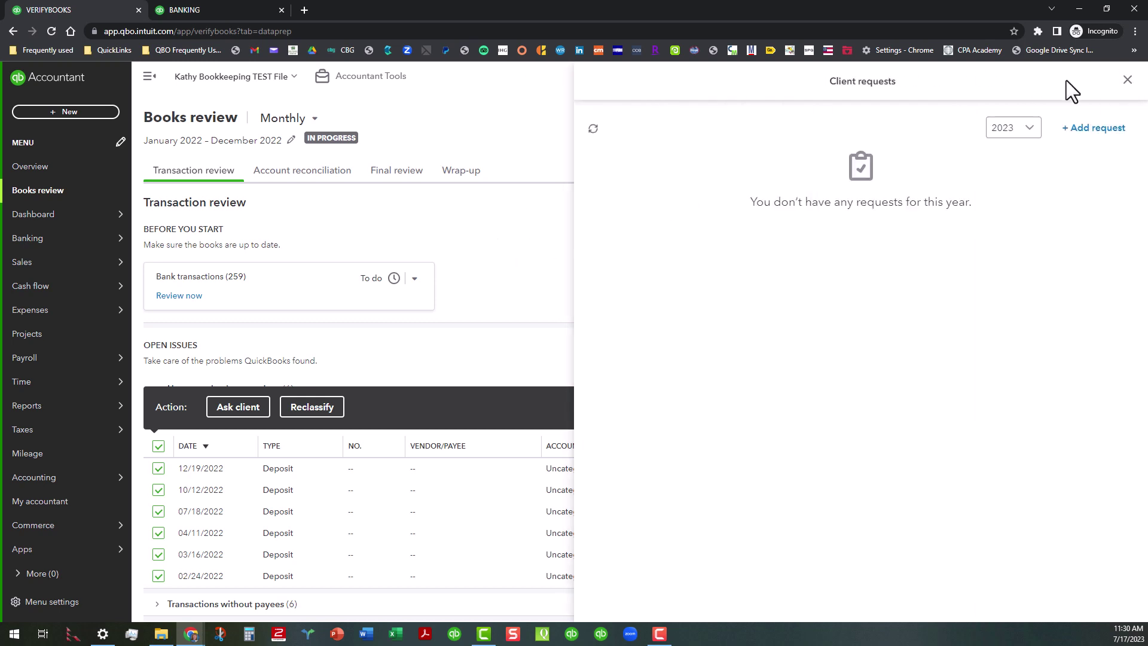
left_click(1127, 80)
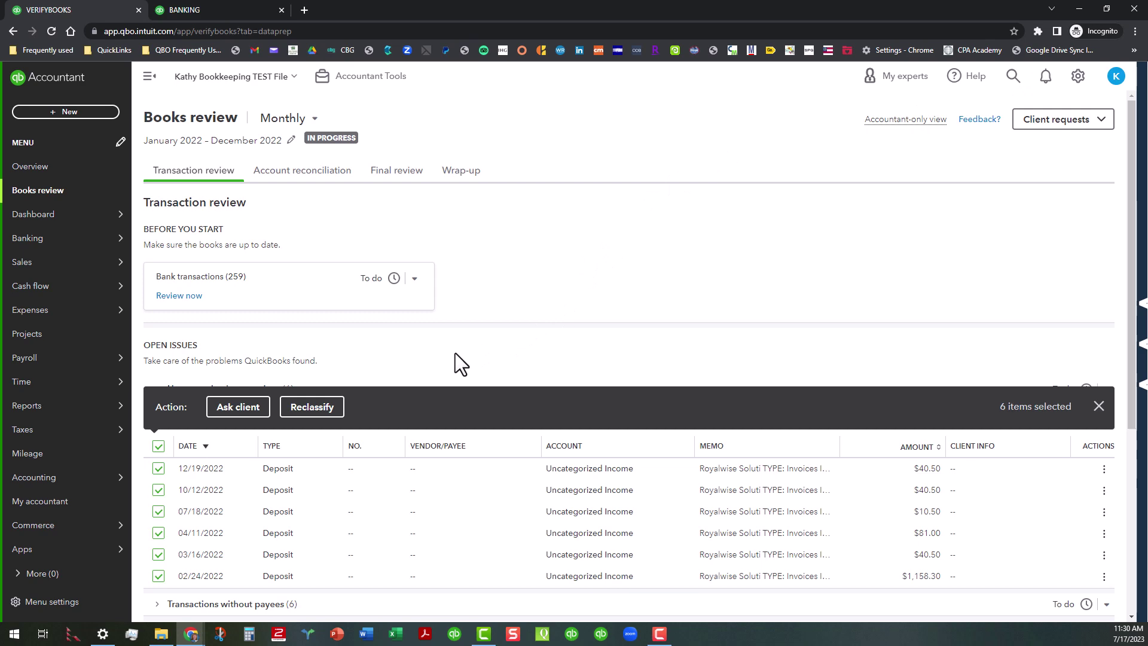
- Reclassify the six selected deposits to the Commissions income account
left_click(312, 407)
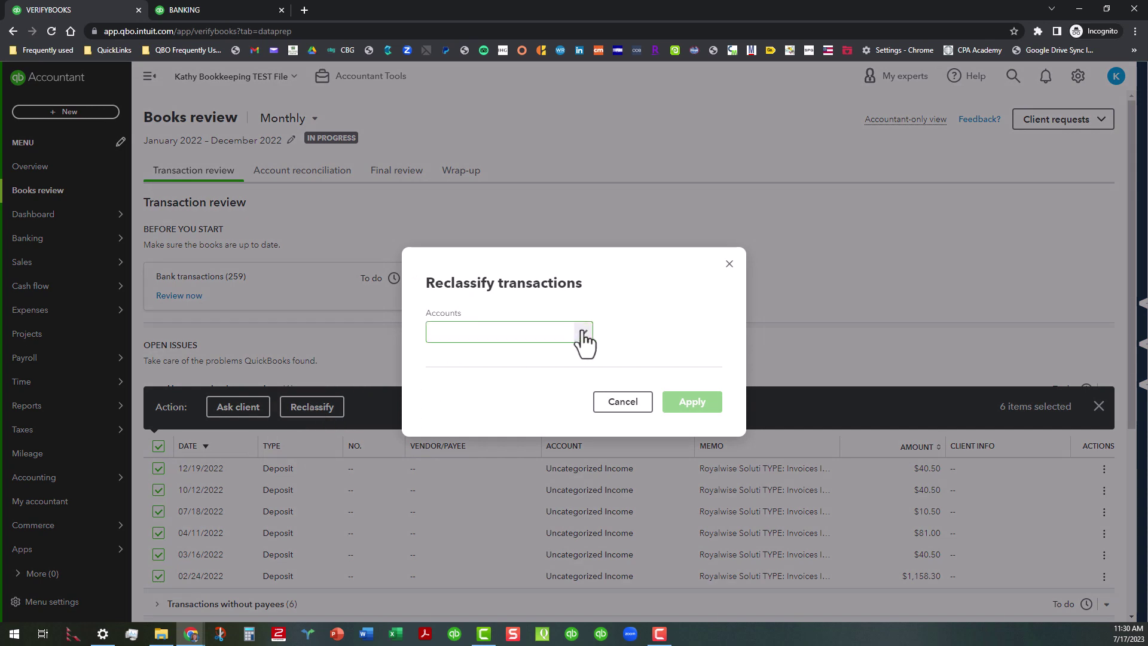
left_click(583, 332)
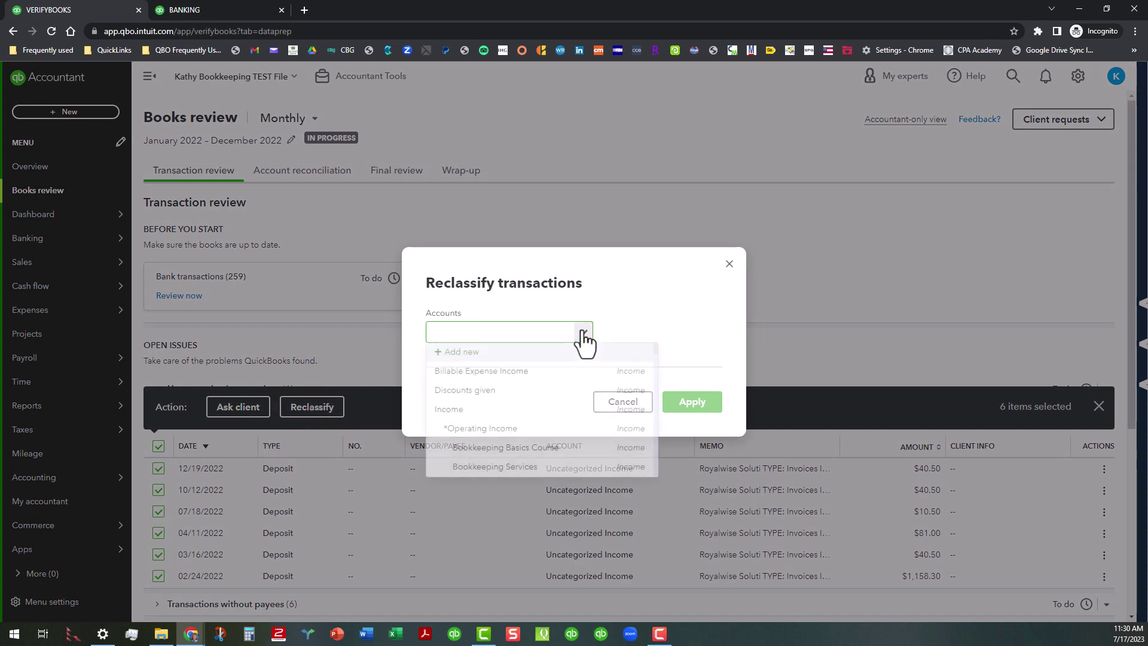
left_click(549, 337)
type("comm")
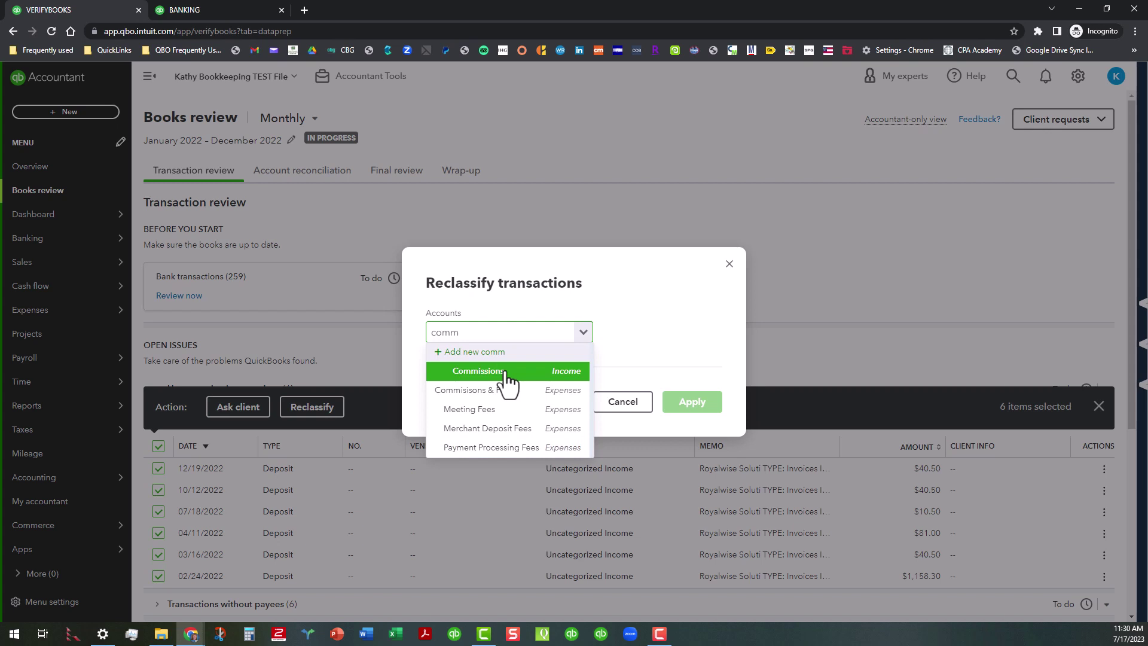
left_click(506, 374)
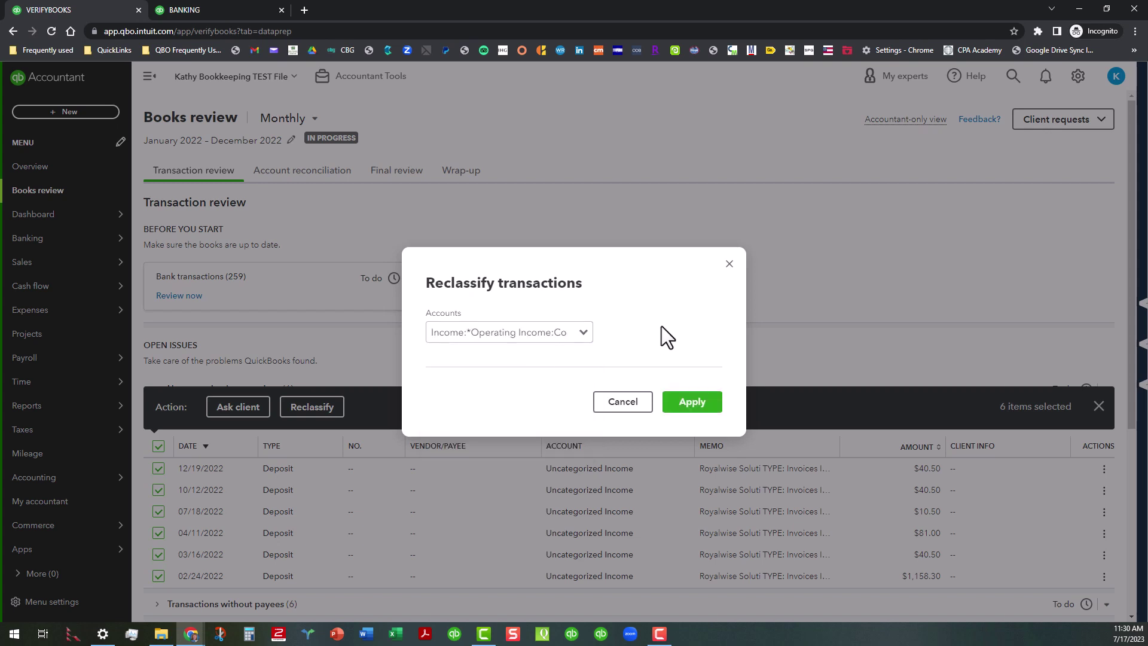
left_click(699, 400)
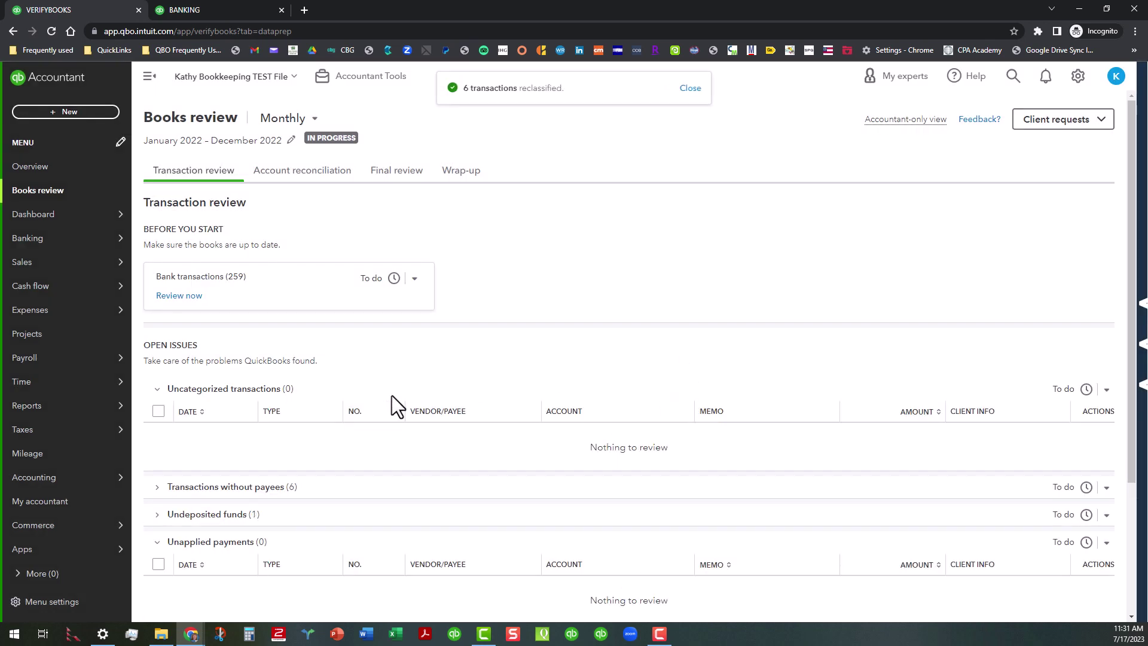
- Mark the Uncategorized transactions issue Done and collapse its group
left_click(1108, 392)
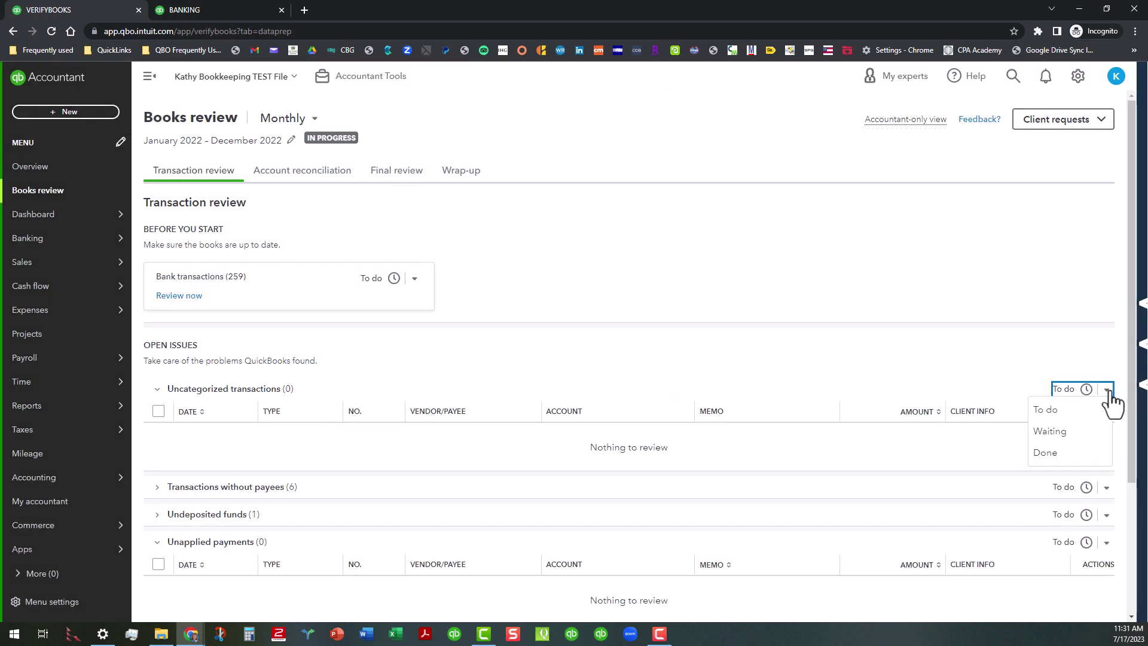
left_click(1052, 456)
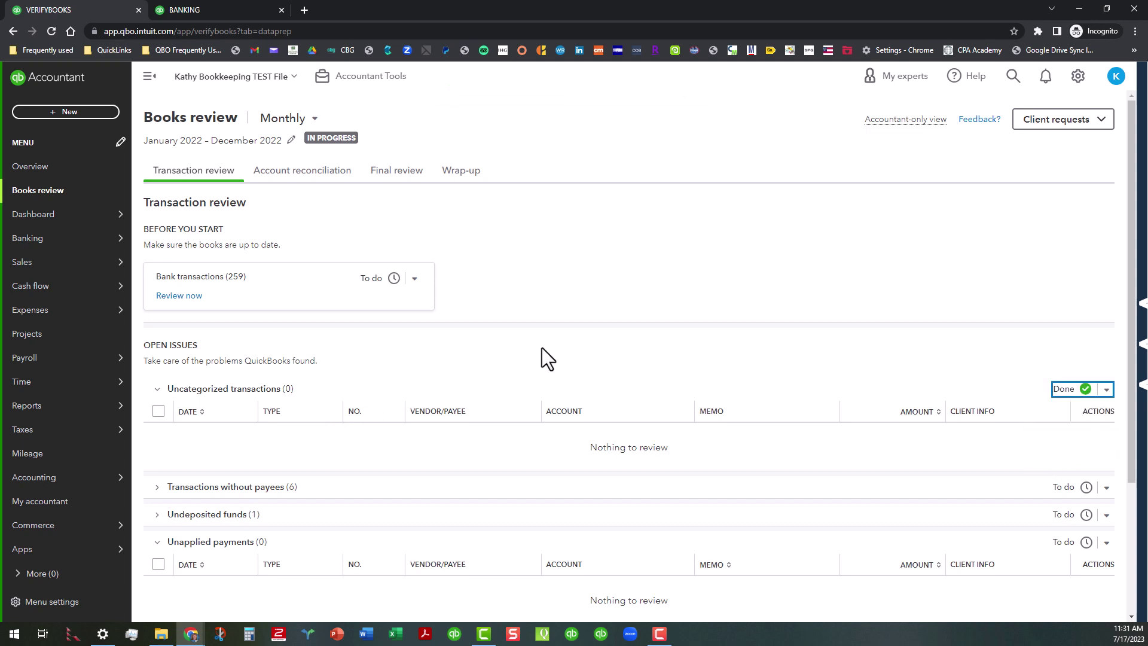
left_click(158, 390)
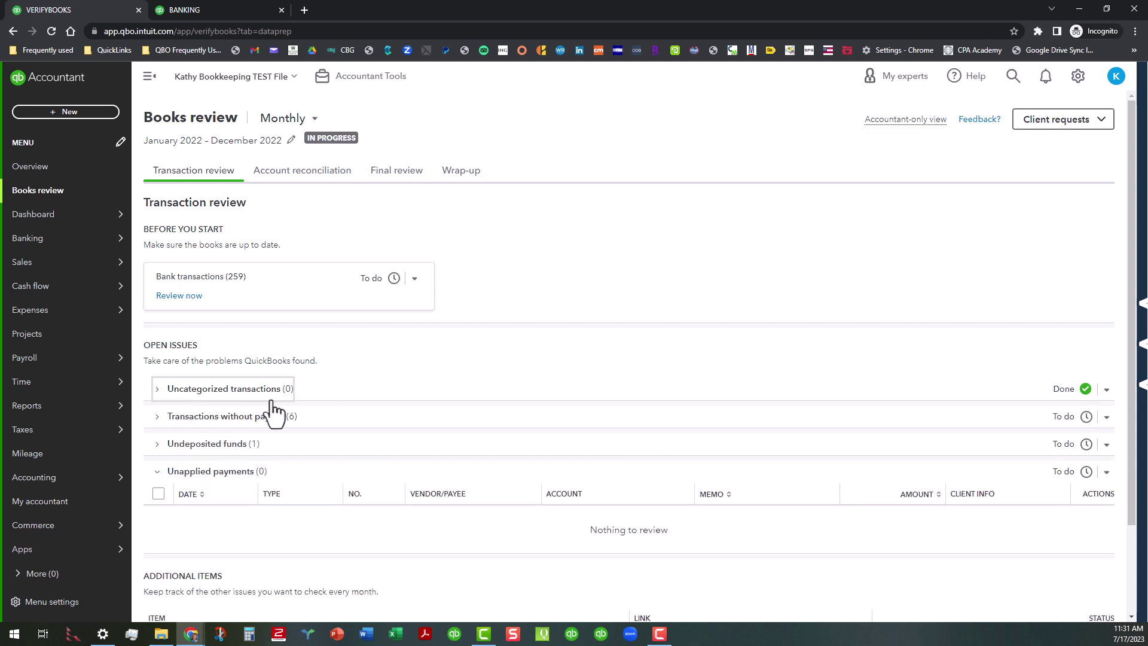
- Assign payee *Misc Meal Vendors to the 12/28, 12/19 and 12/06/2022 Meals Expense transactions
left_click(159, 418)
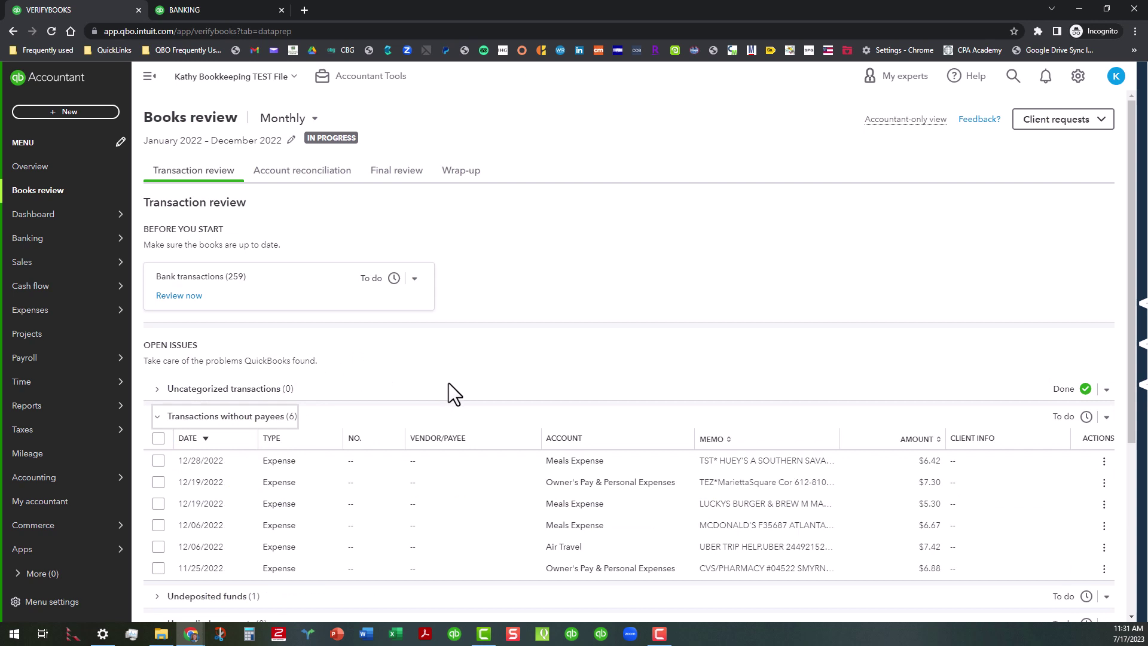
scroll(401, 509, "down", 1)
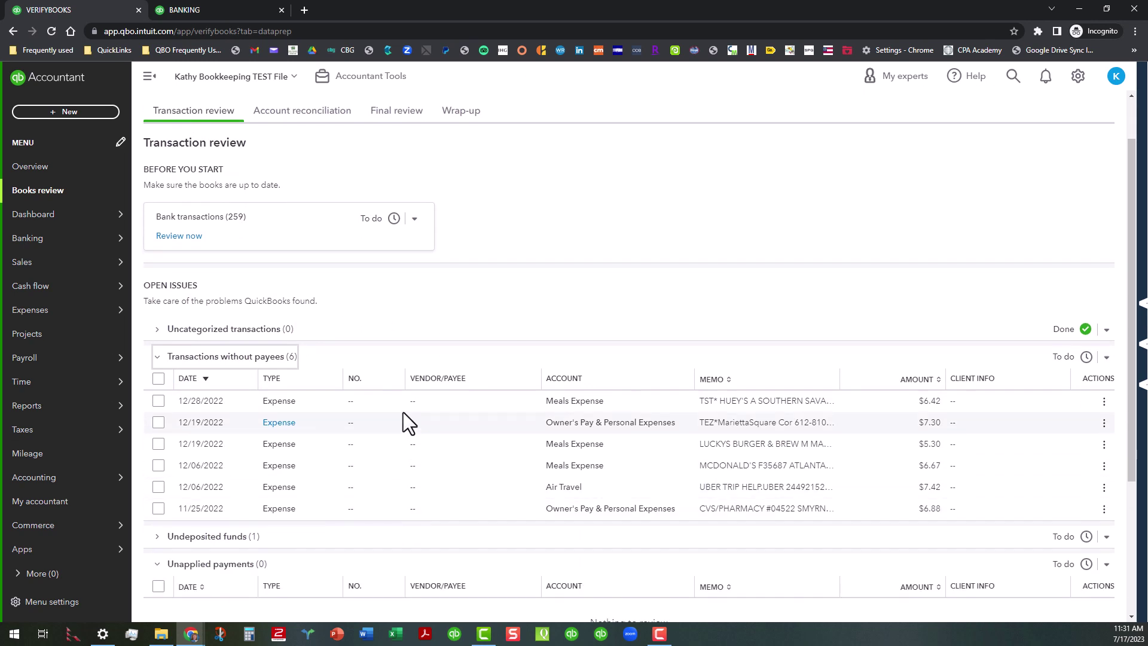
left_click(159, 401)
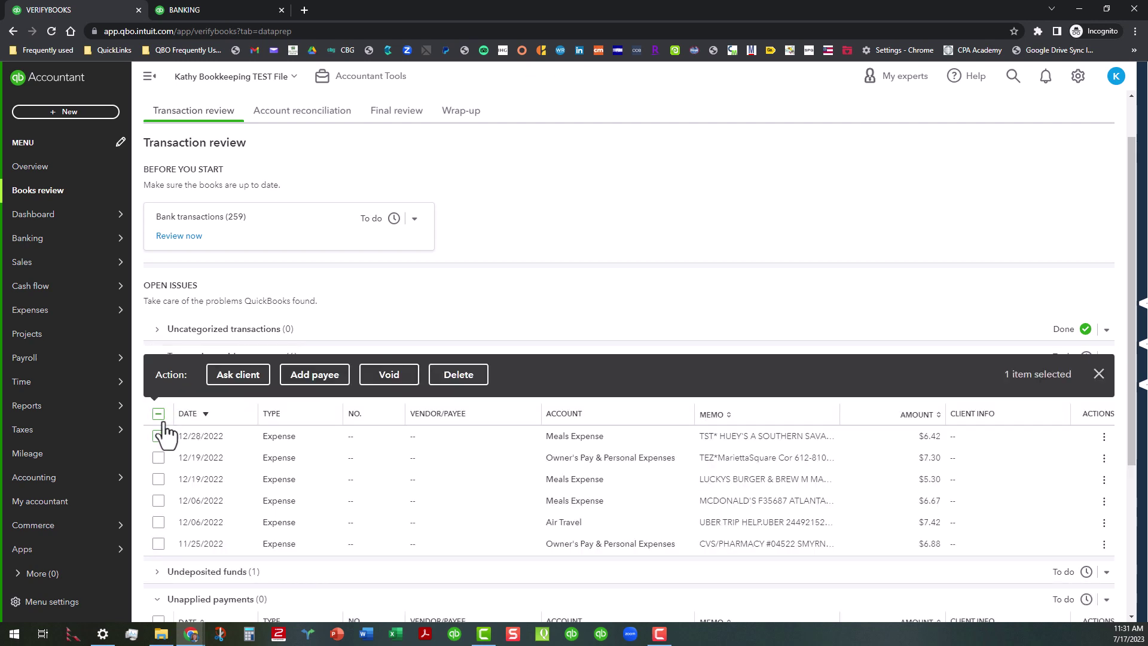
left_click(159, 479)
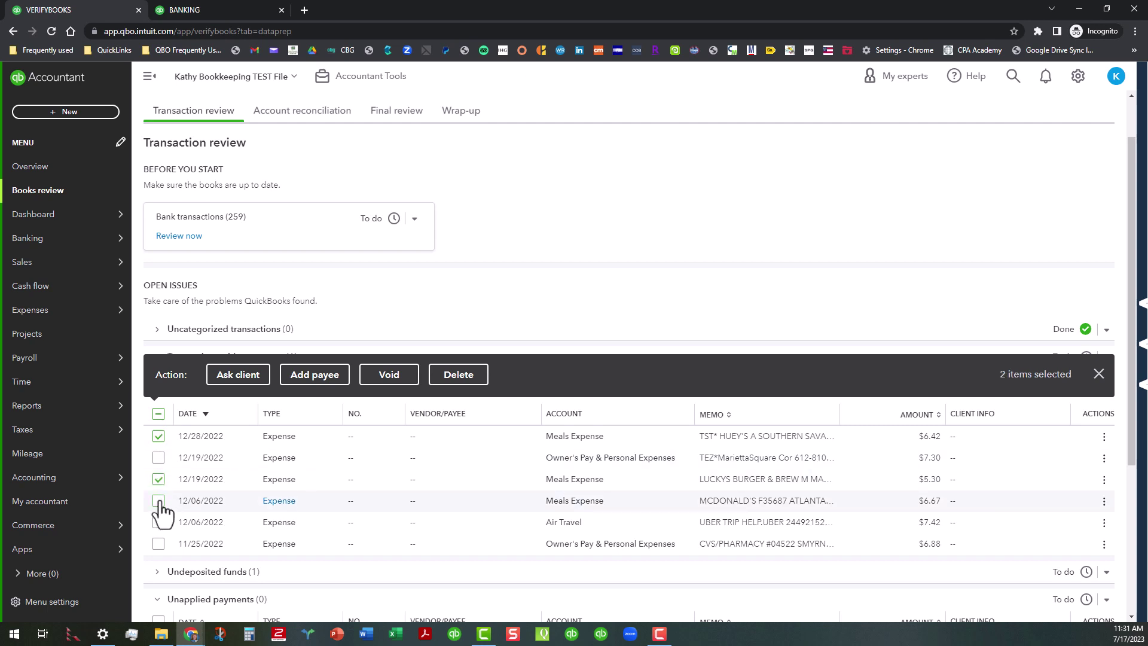
left_click(159, 501)
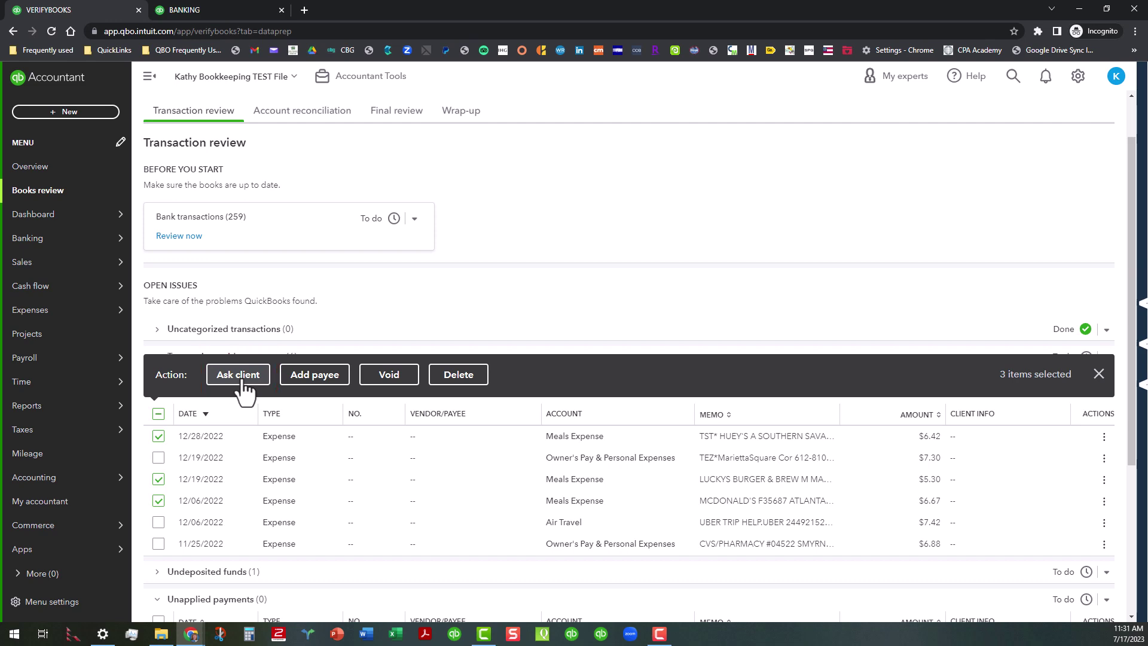
left_click(314, 378)
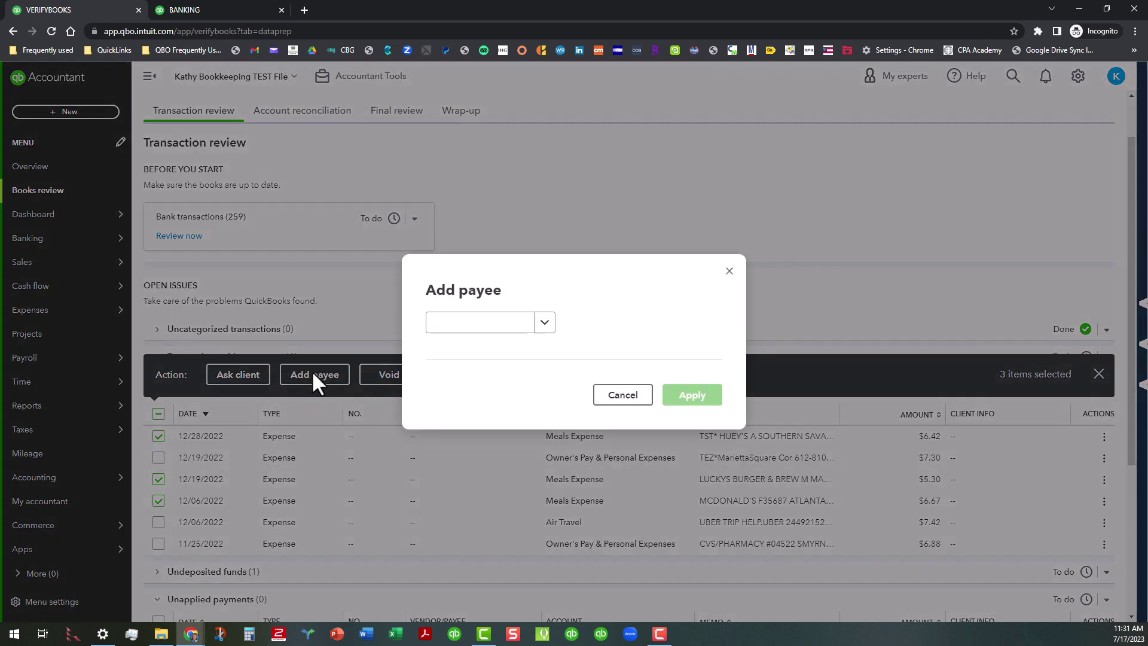
left_click(545, 323)
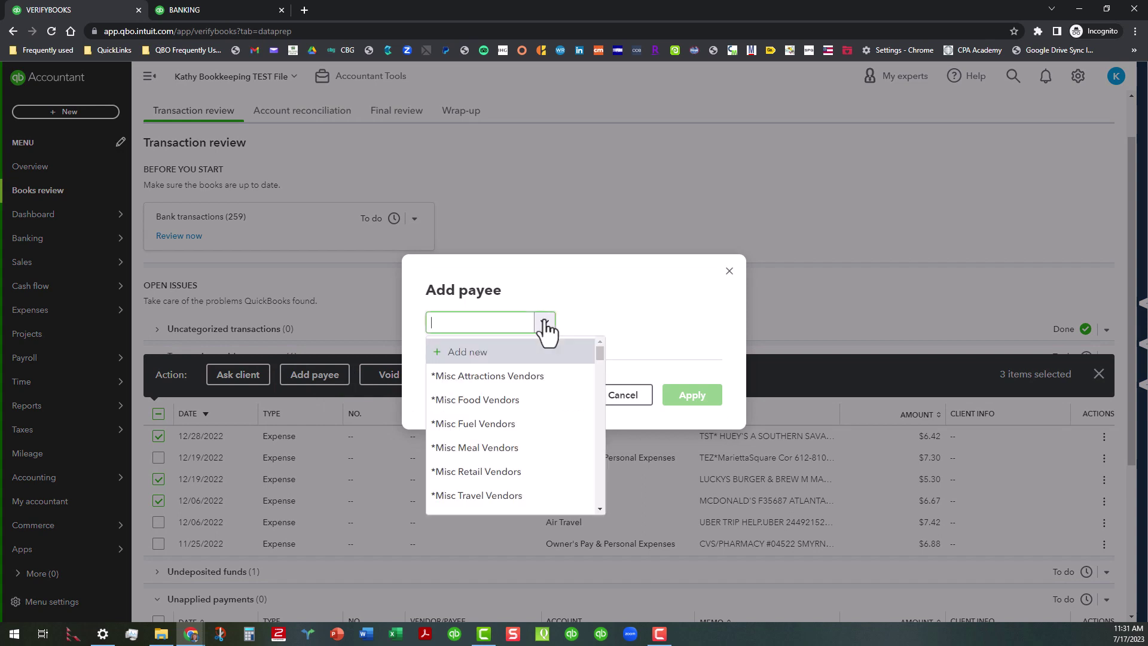
left_click(533, 454)
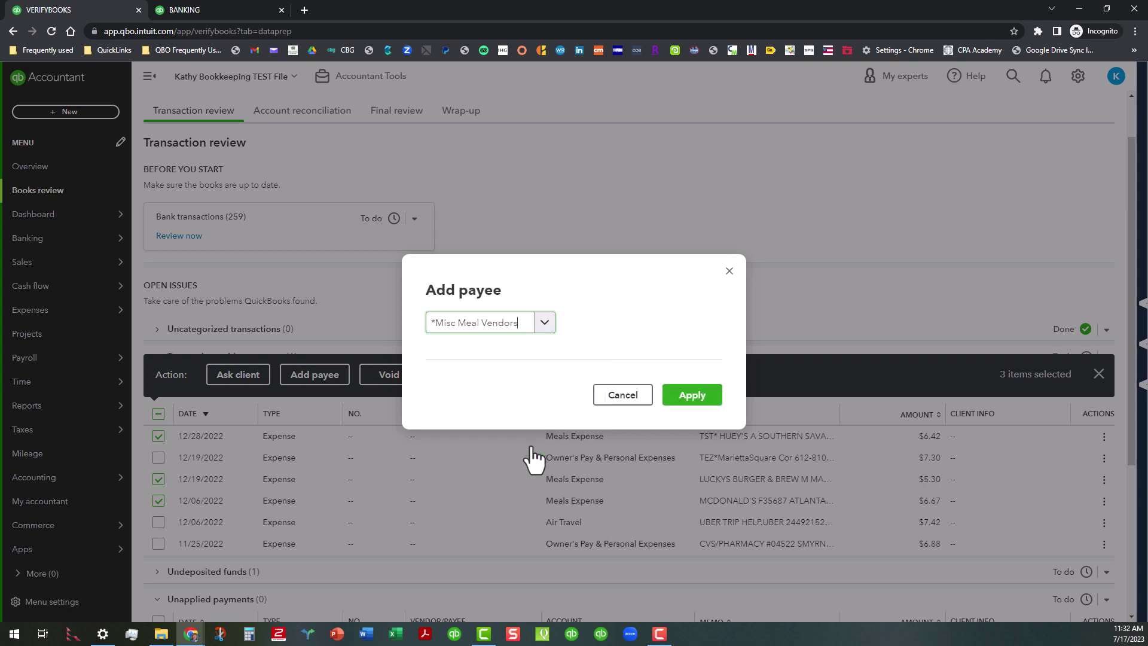
left_click(694, 398)
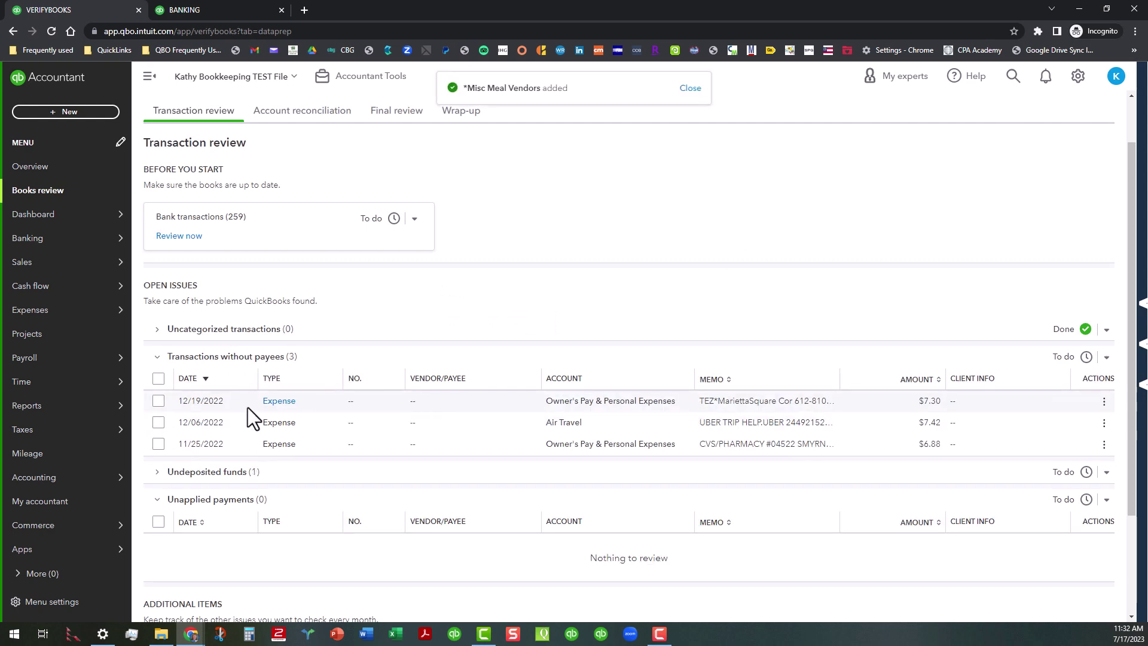
- Preview an Ask client request for the three payee-less transactions, then close it unsent and deselect them
left_click(158, 379)
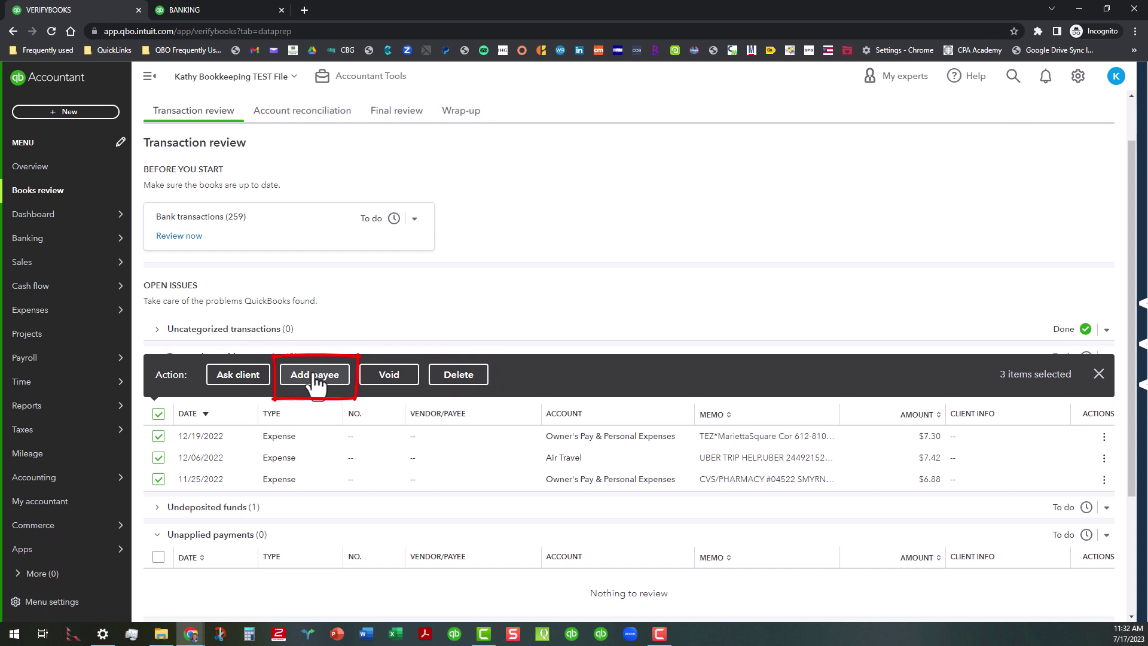
left_click(244, 383)
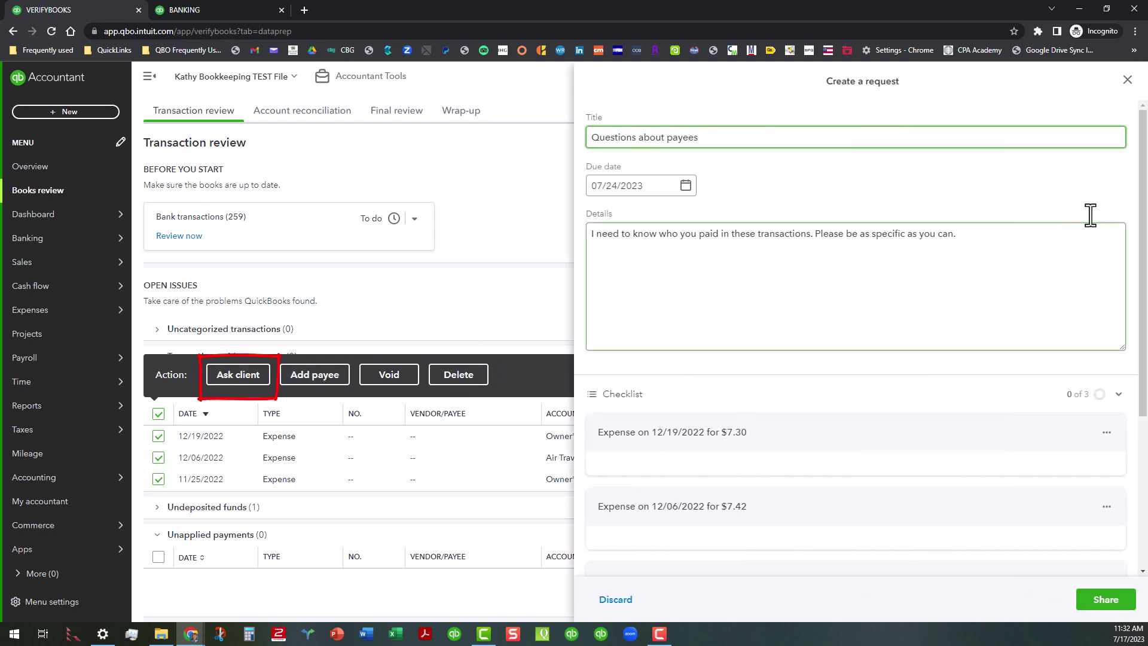
scroll(867, 428, "down", 2)
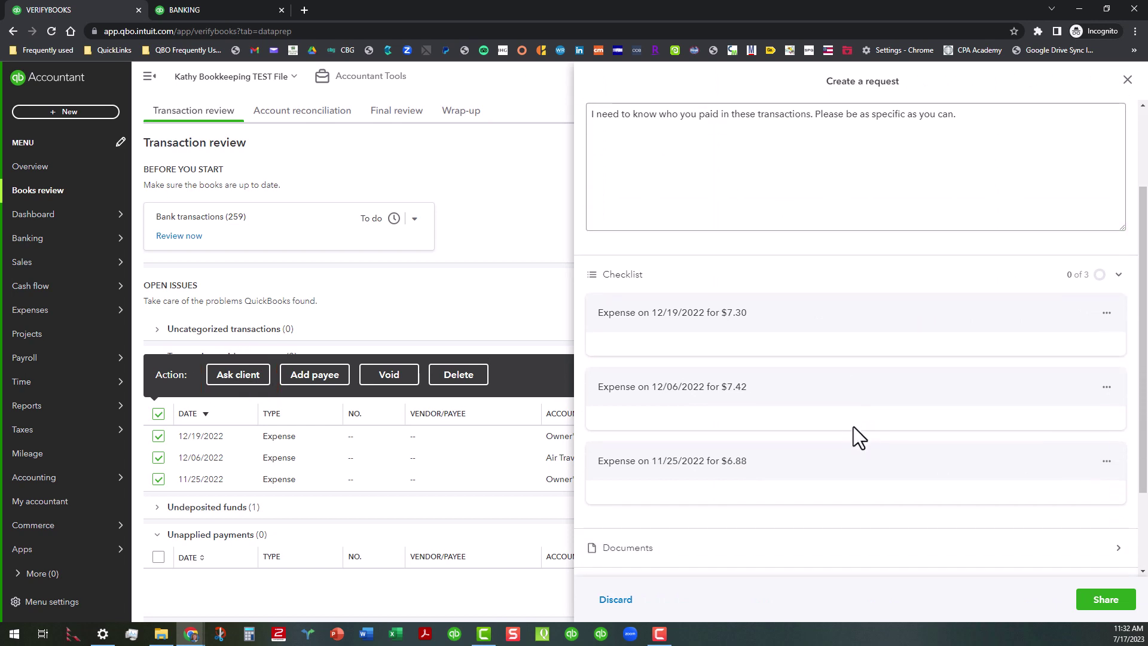
scroll(851, 428, "up", 2)
scroll(849, 430, "down", 4)
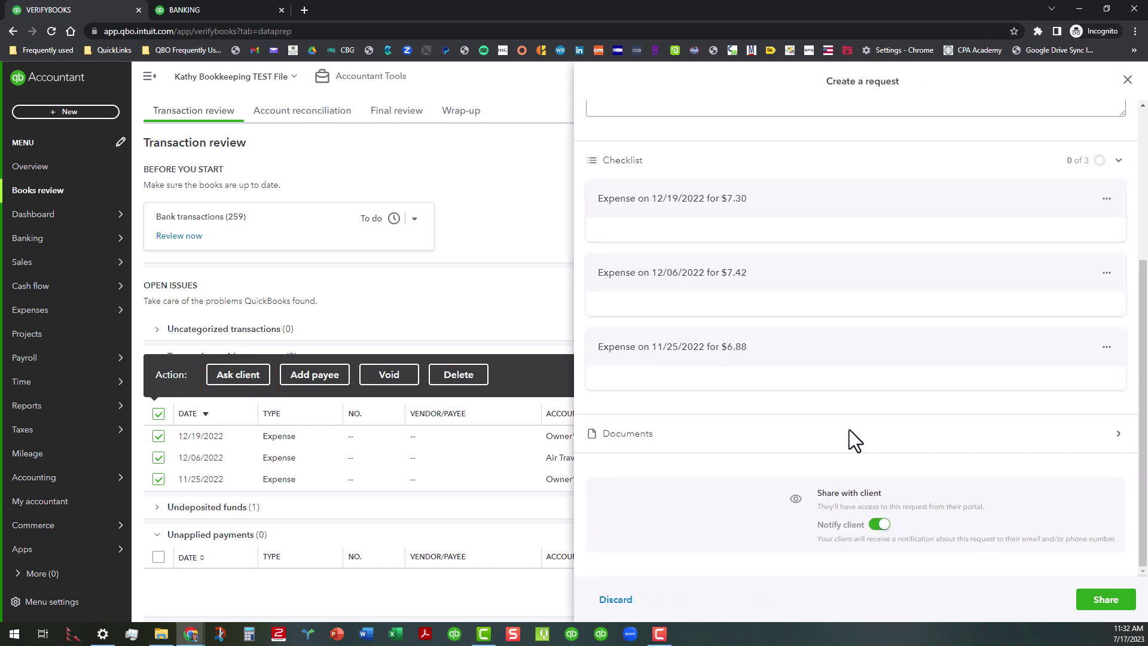
scroll(942, 430, "up", 4)
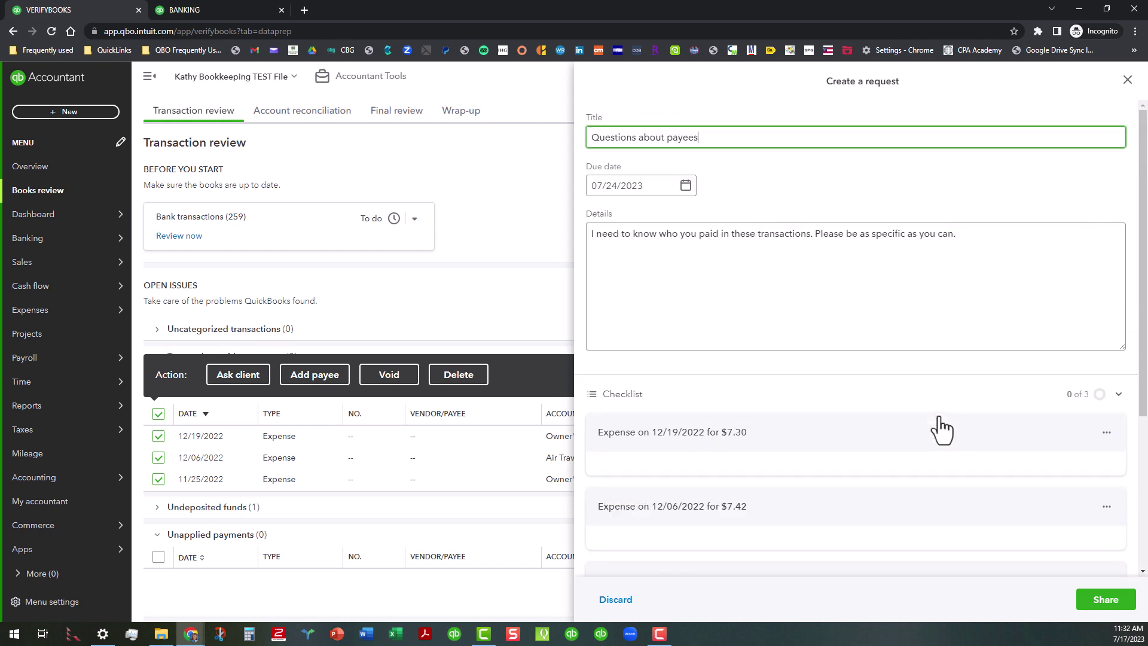
left_click(1128, 80)
left_click(1127, 80)
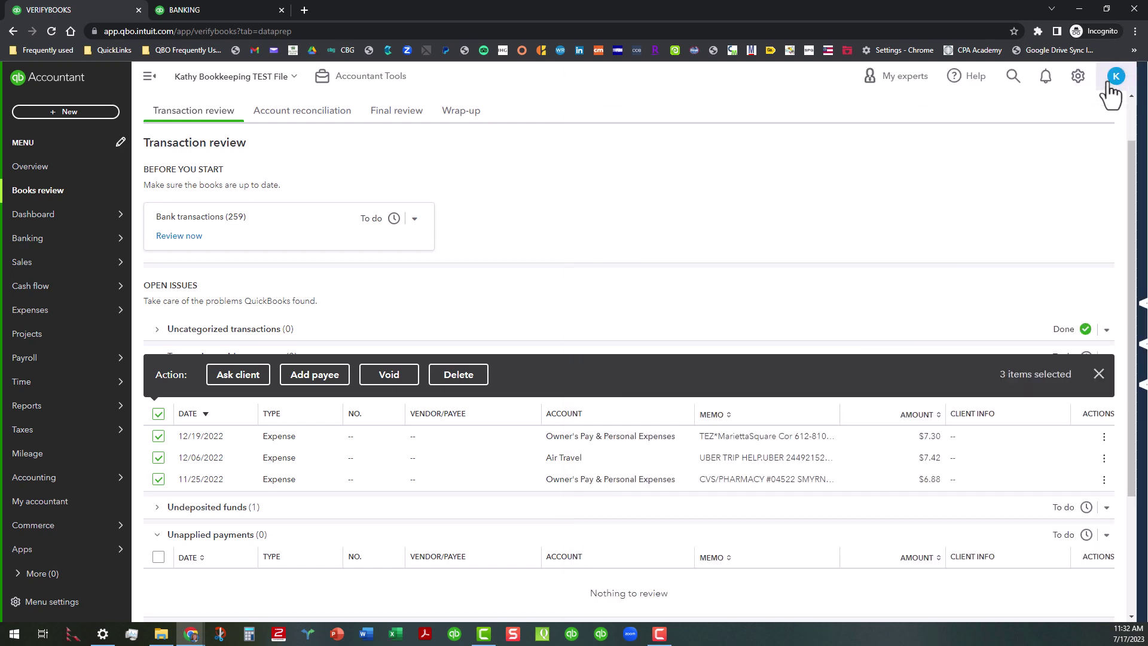
left_click(158, 413)
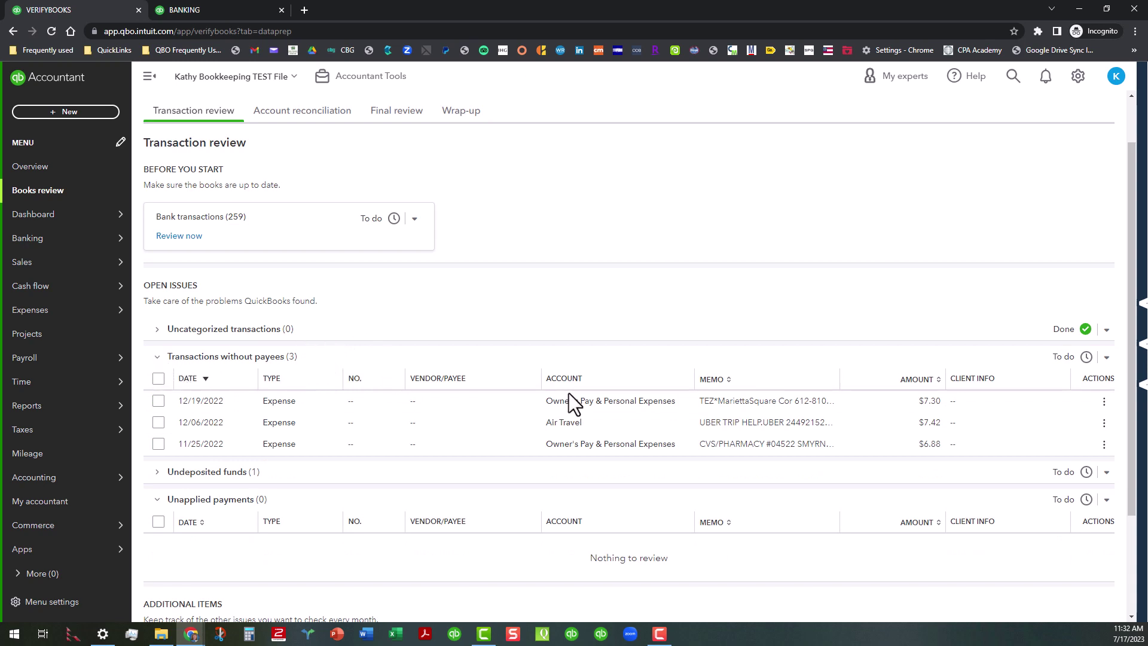
- Set Transactions without payees to Waiting and collapse the section
left_click(1108, 361)
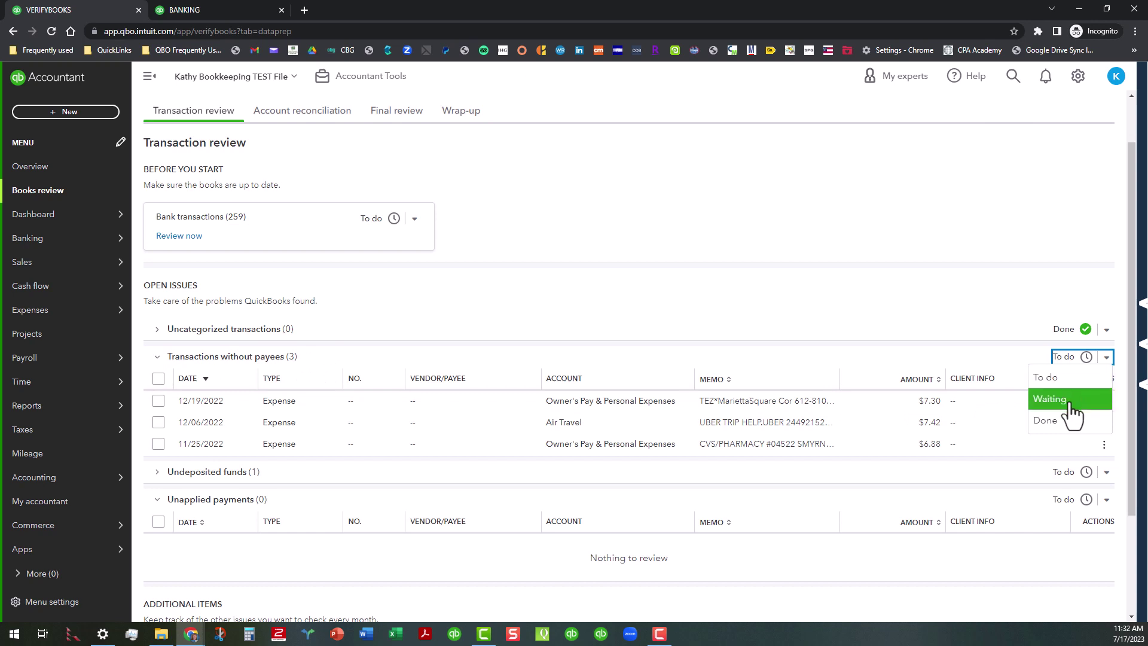
left_click(1047, 400)
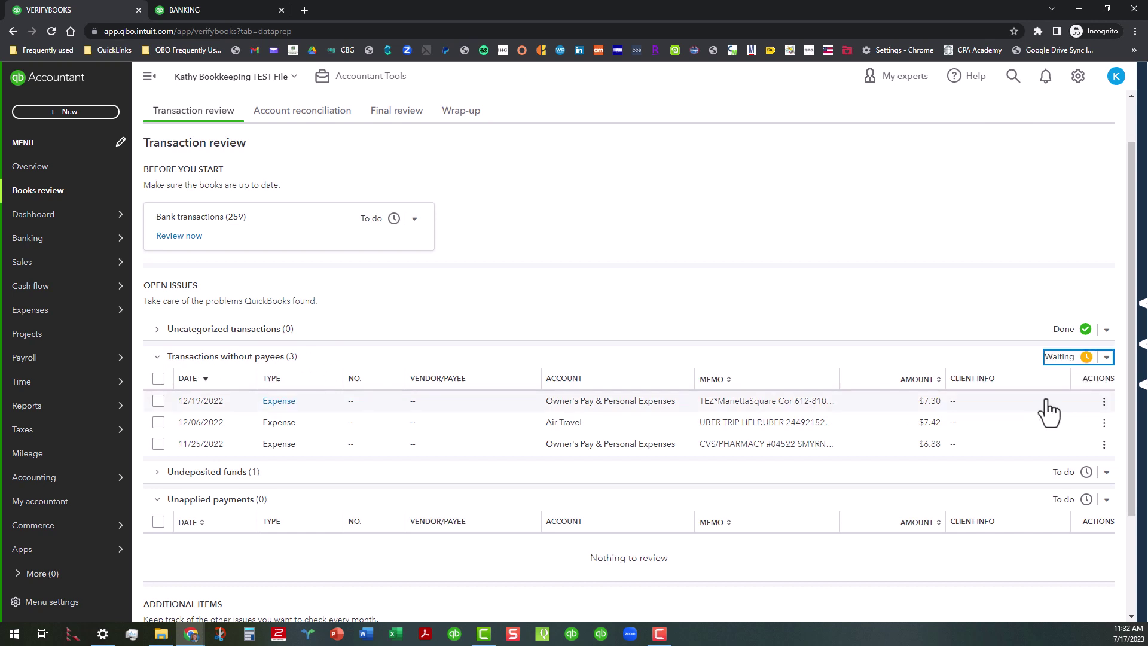
left_click(157, 359)
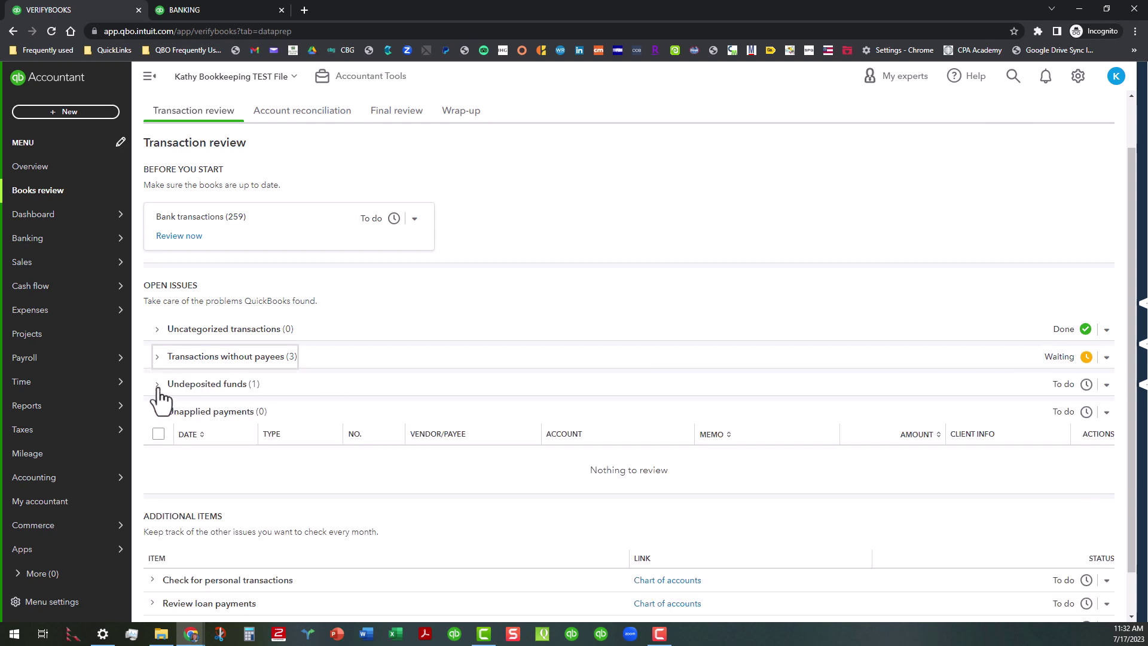
- Review the $200.00 sales receipt under Undeposited funds and set that issue to Waiting
left_click(157, 386)
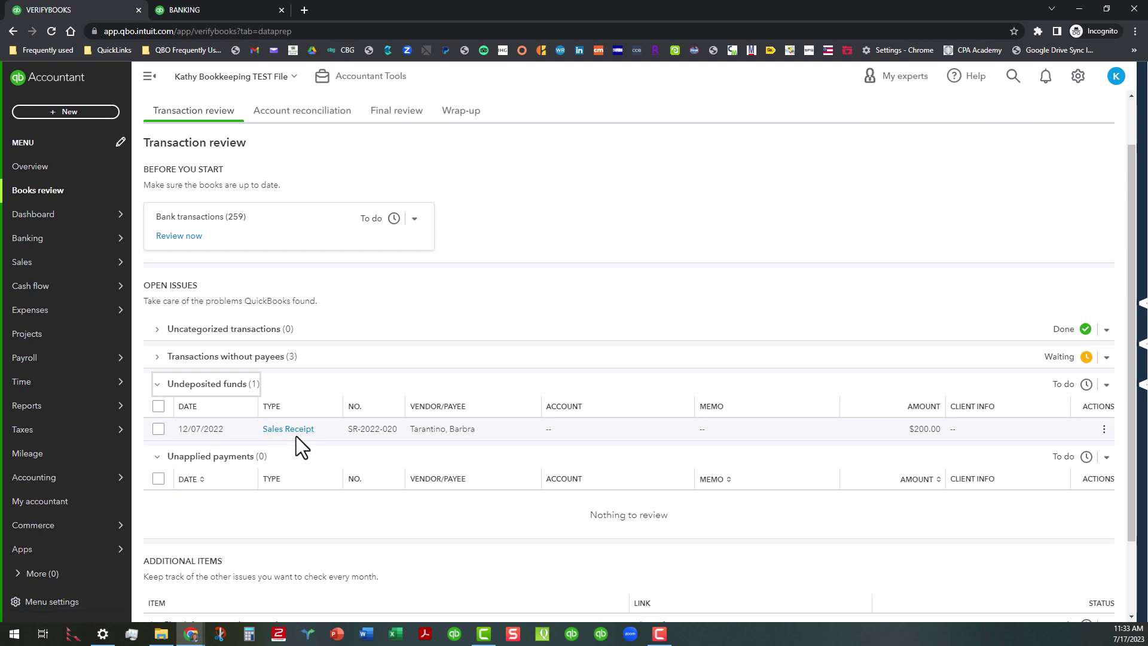
left_click(158, 430)
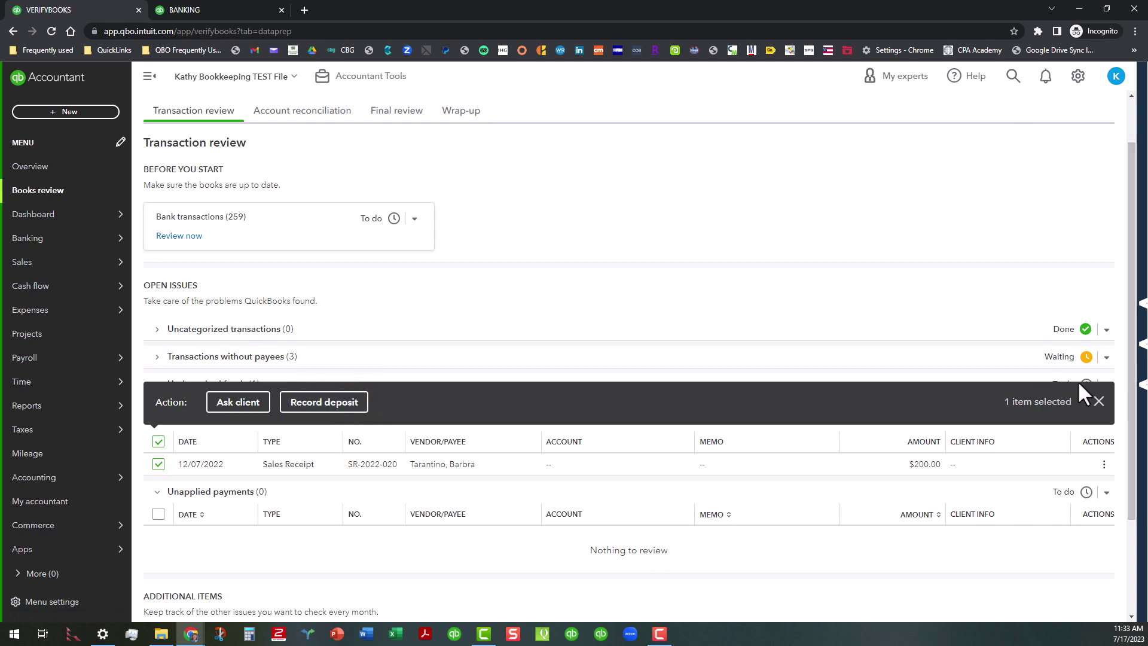
left_click(1100, 401)
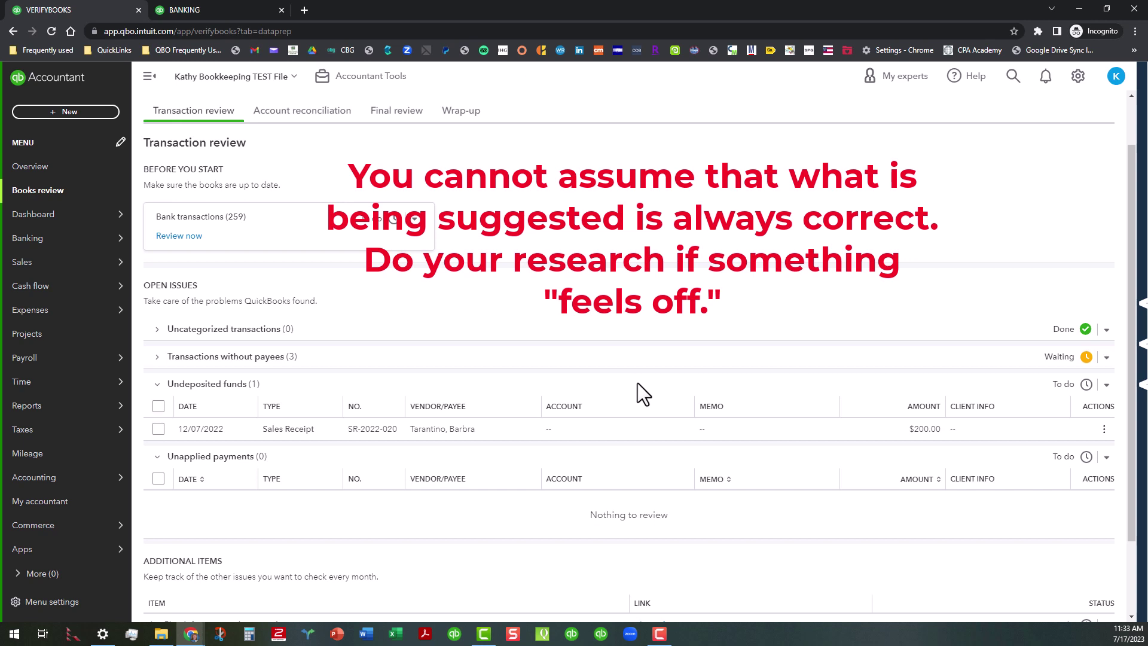
left_click(1106, 384)
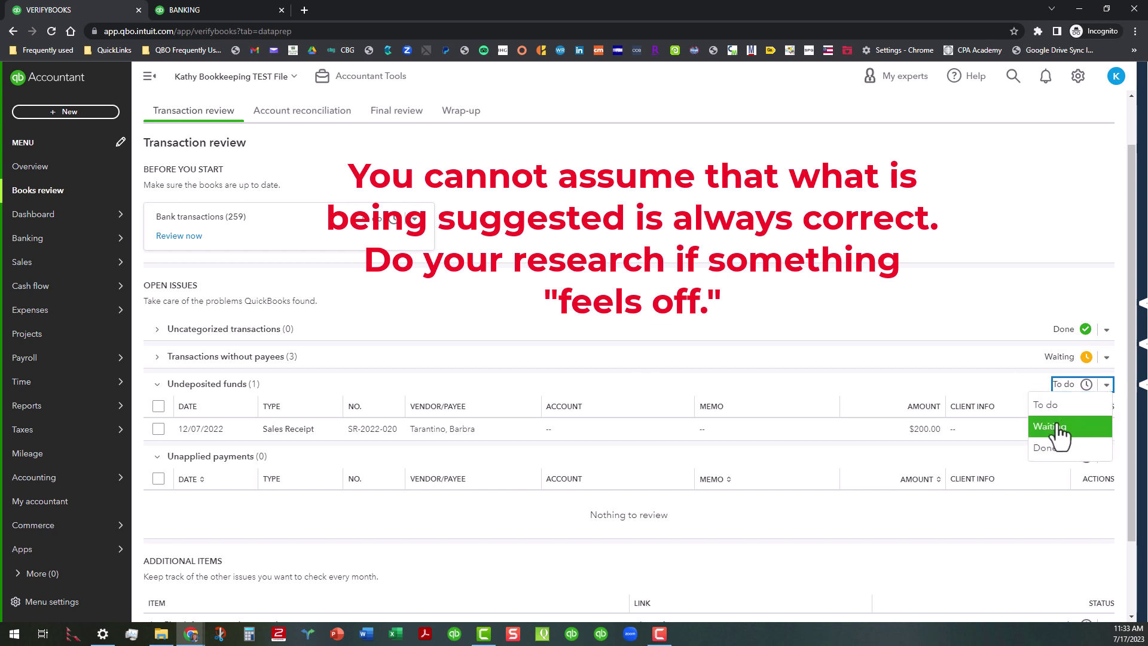
left_click(1088, 426)
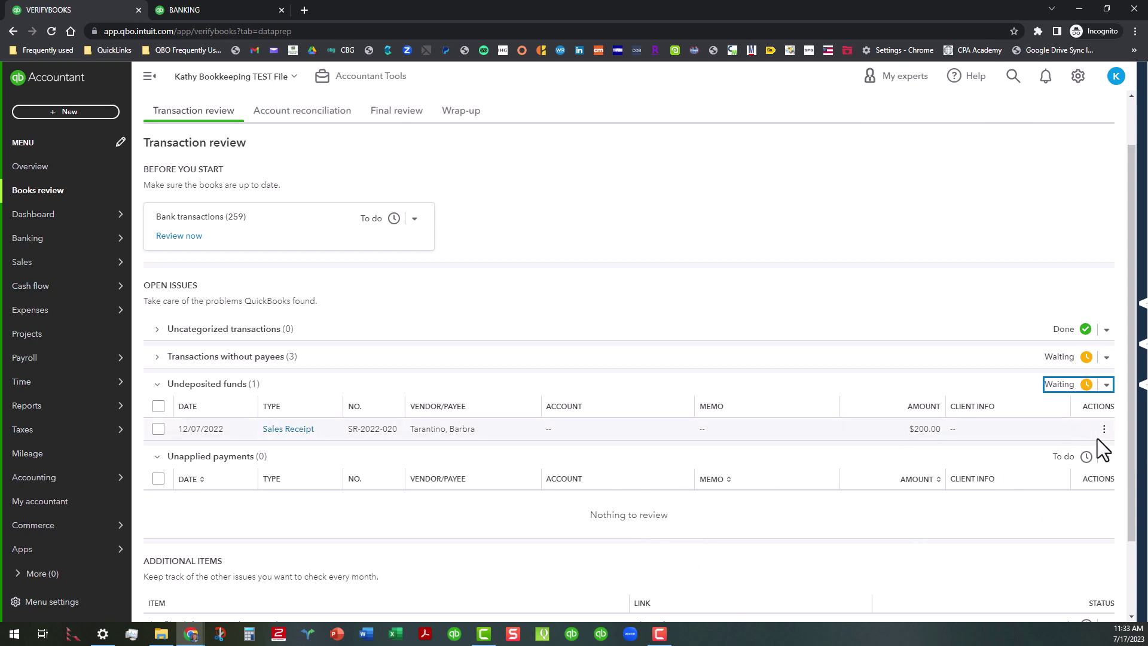
- Set the empty Unapplied payments issue (0 items) to Done and collapse it
left_click(1109, 458)
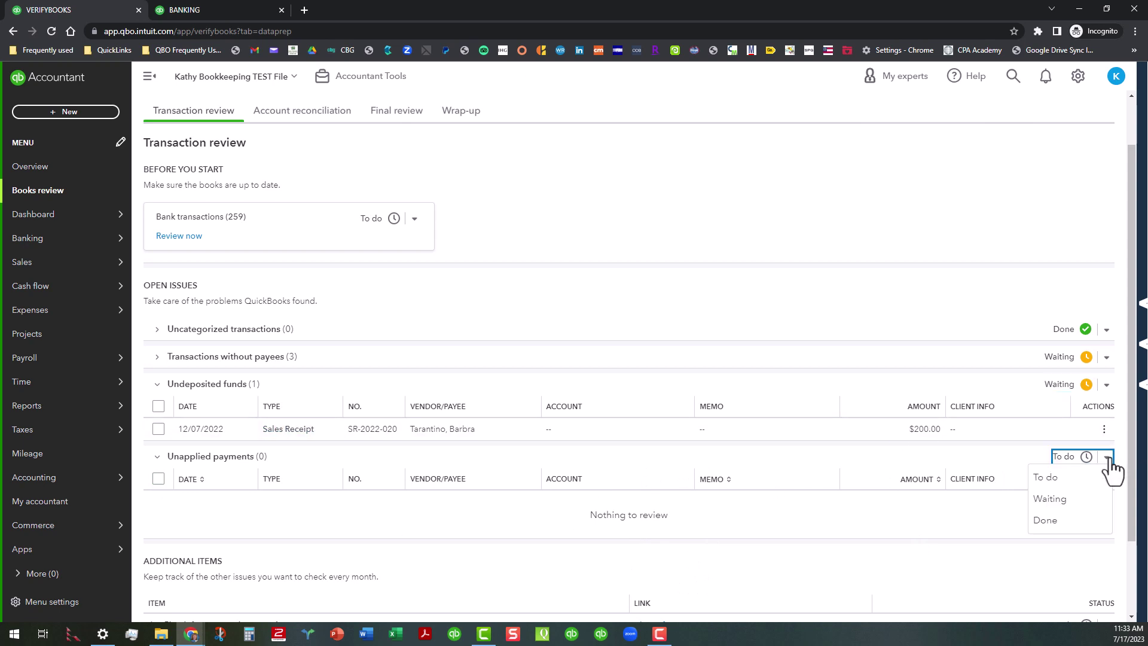
left_click(1048, 522)
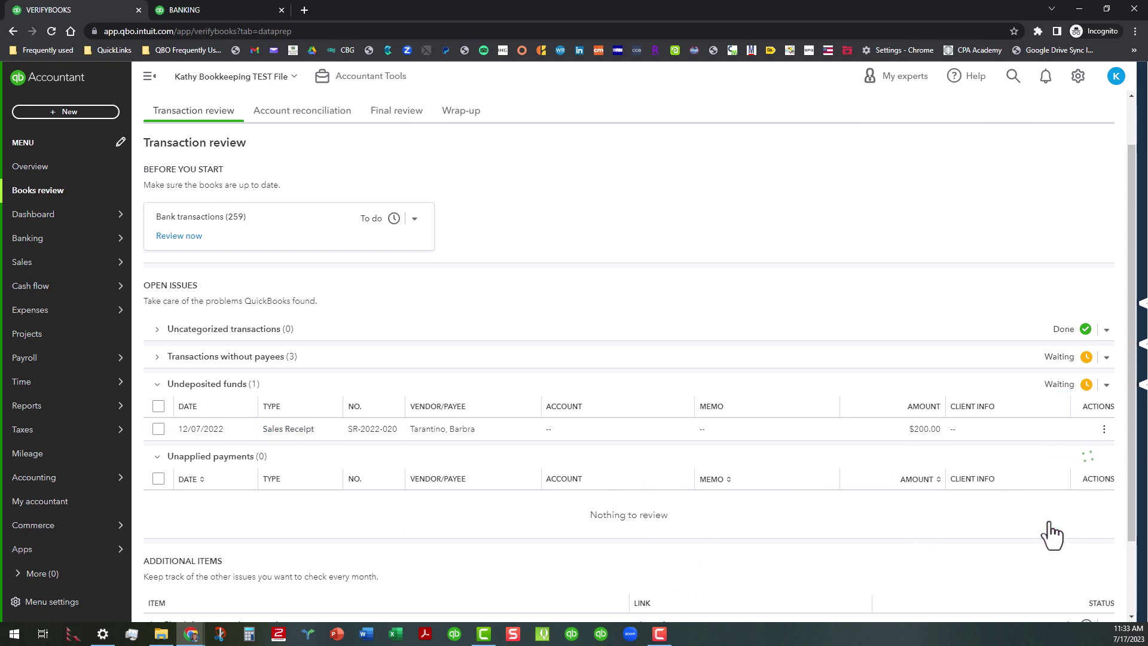
left_click(158, 458)
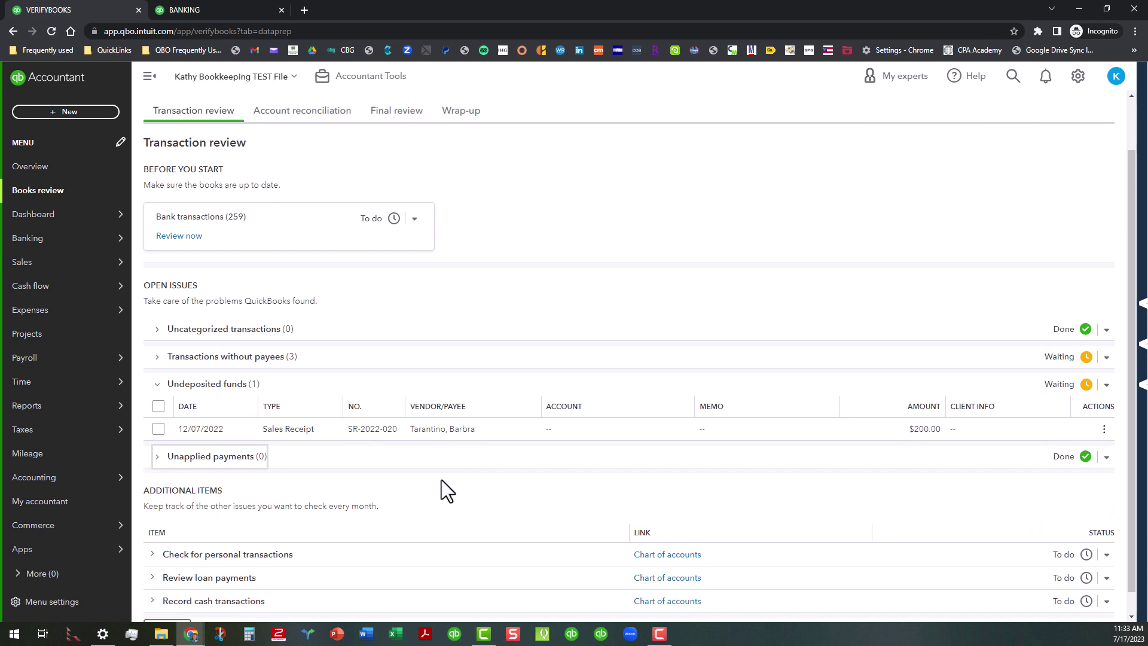